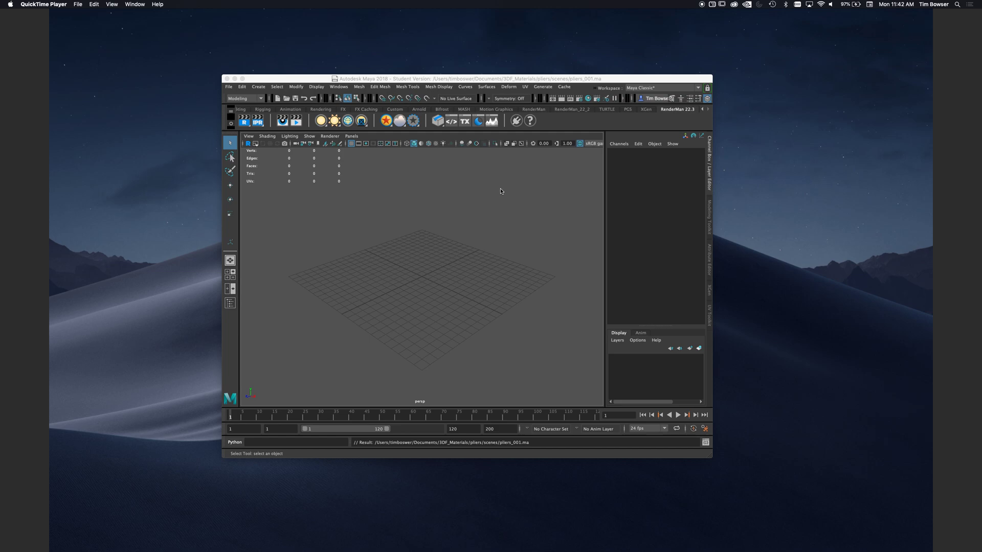
Switch between the single-view and four-view layouts, maximize the front view, and return to the four-view layout.
left_click(487, 218)
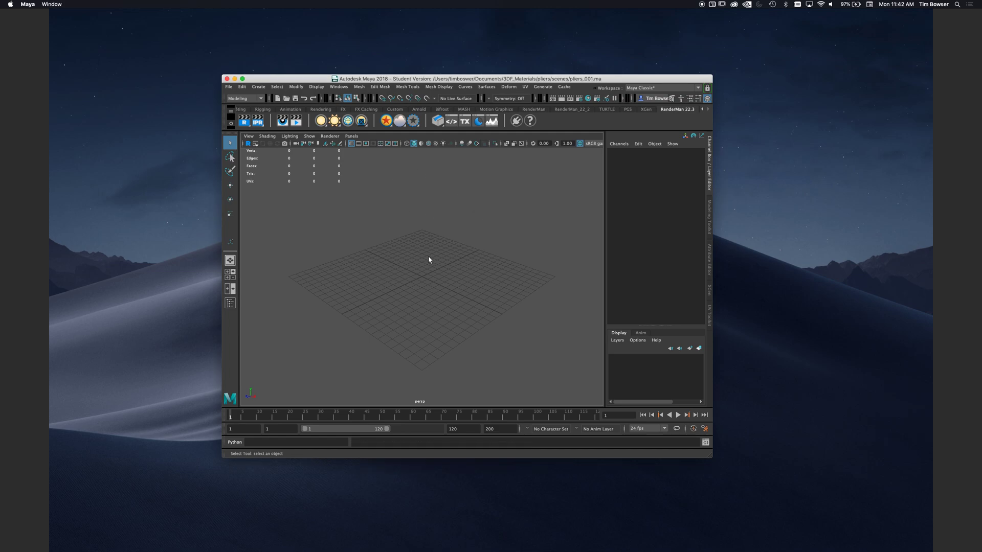
key("space")
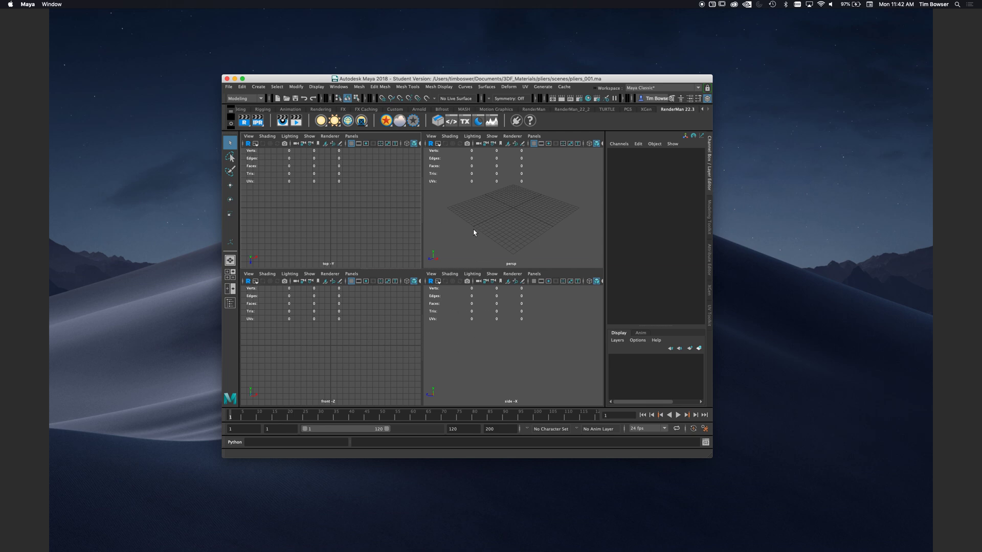
left_click(230, 260)
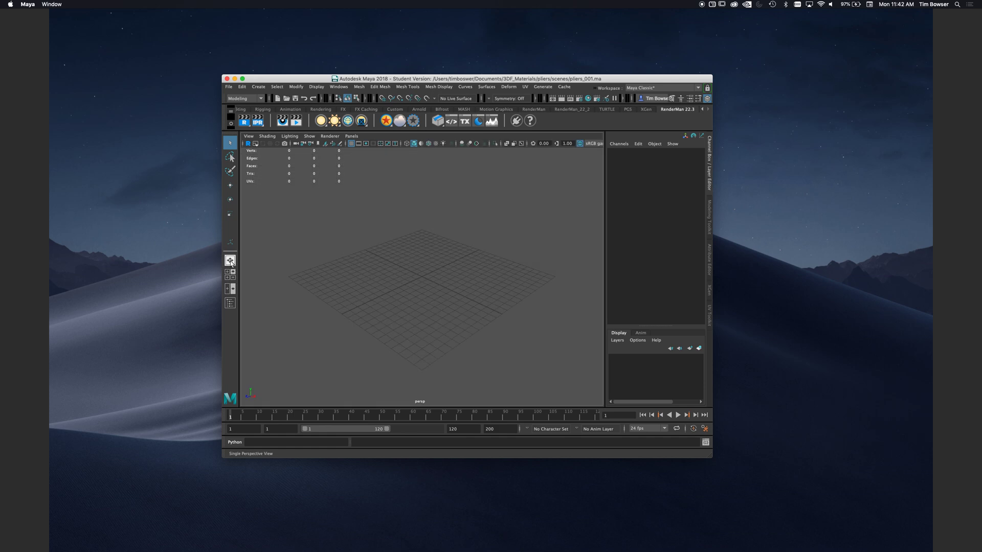
left_click(229, 274)
left_click(230, 261)
left_click(230, 274)
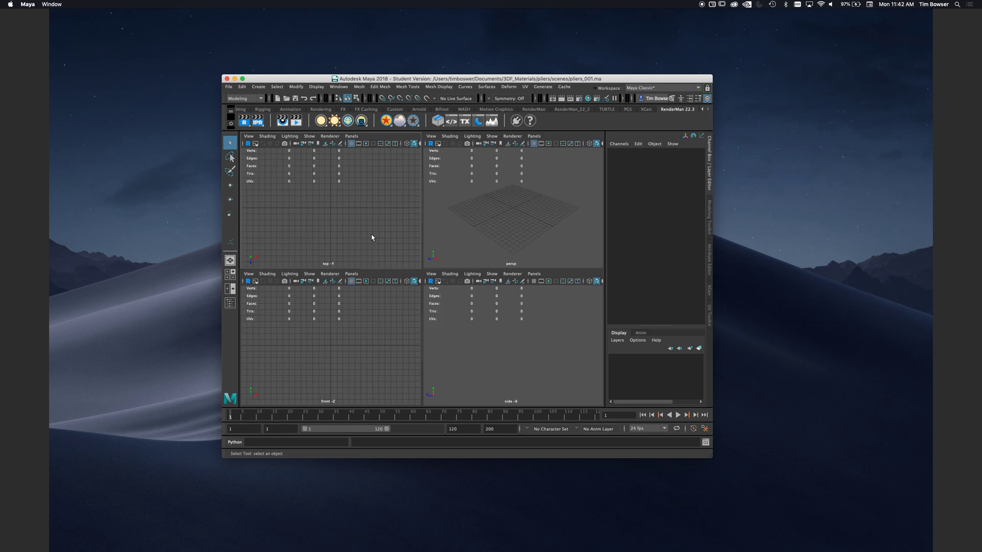
key("space")
key("space")
key("space")
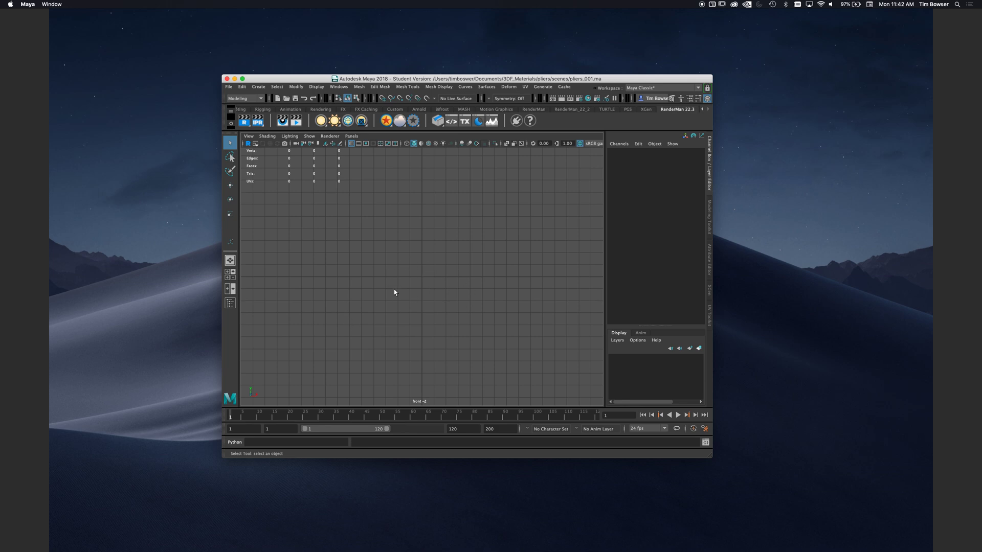
key("space")
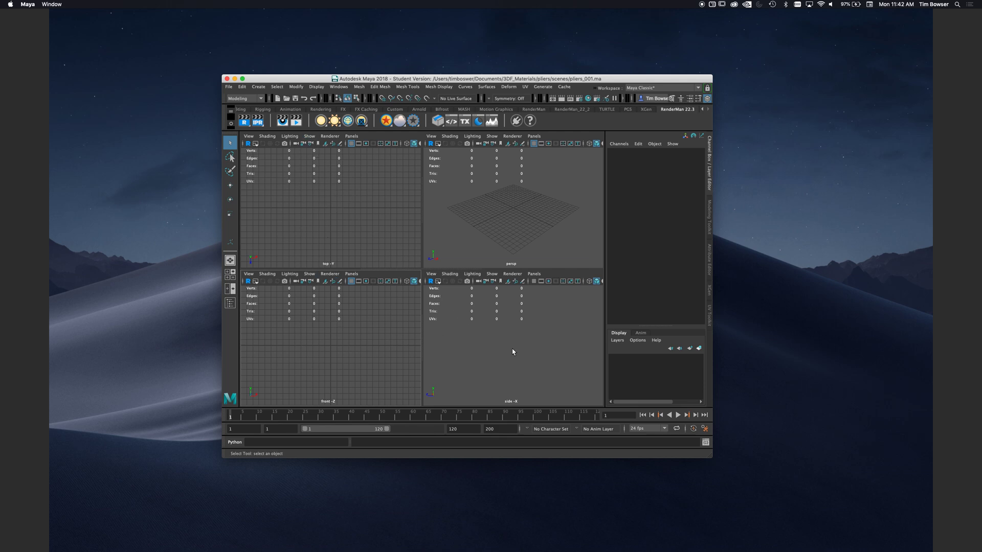
Turn on the grid display in the side view.
left_click(491, 273)
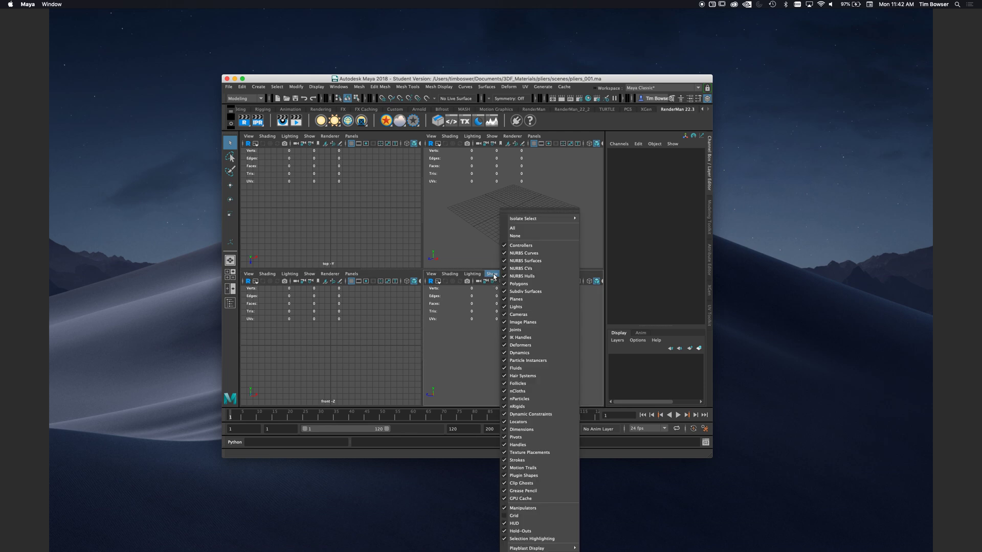
left_click(505, 515)
left_click(491, 346)
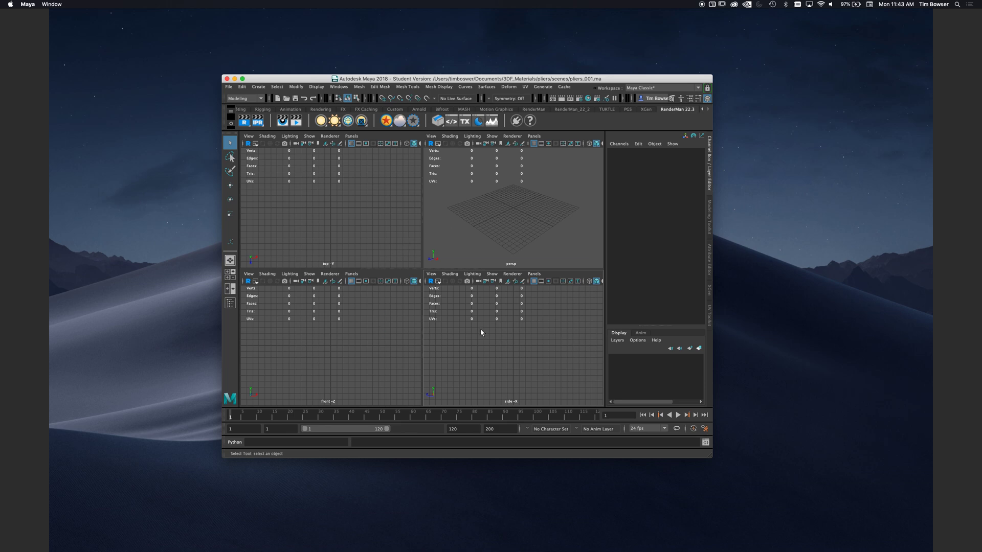
left_click(492, 274)
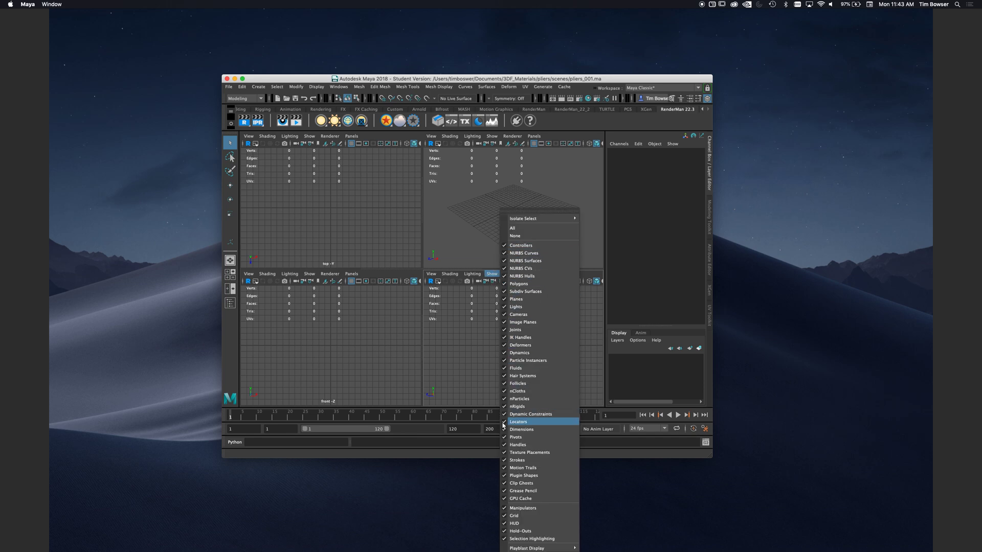
left_click(493, 276)
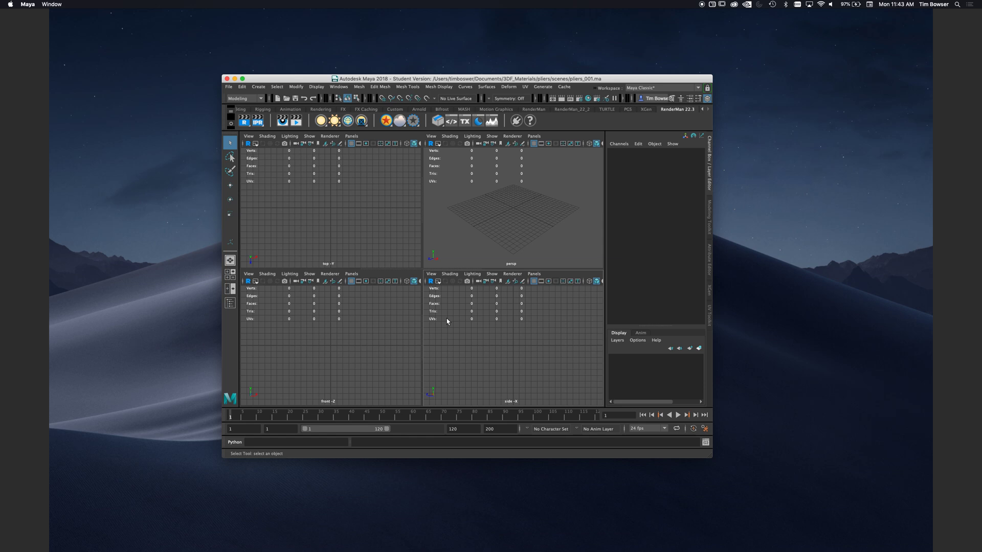
Import IMG_0066.jpg from the sourceimages folder as an image plane in the top view, previewing the photo before opening it.
left_click(249, 136)
mouse_move(307, 307)
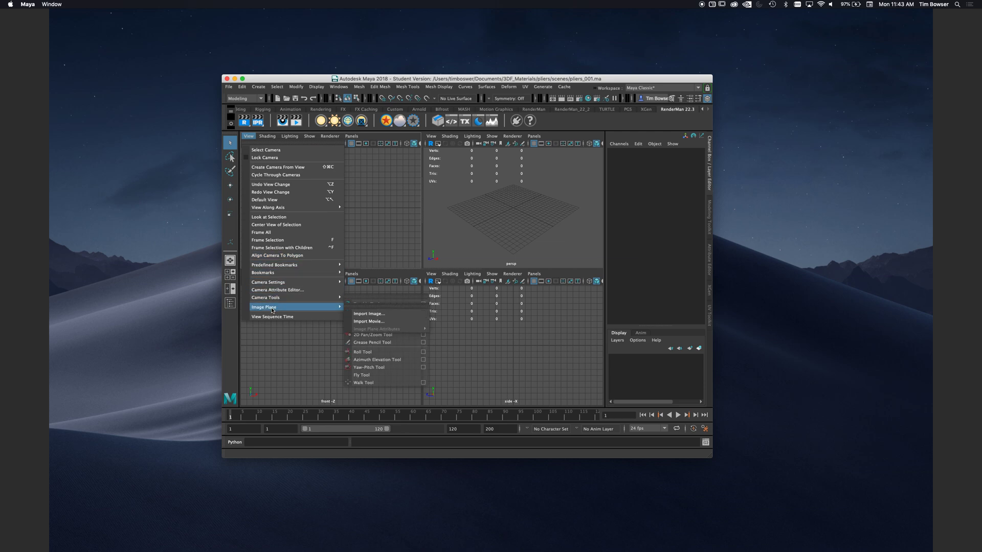
left_click(365, 315)
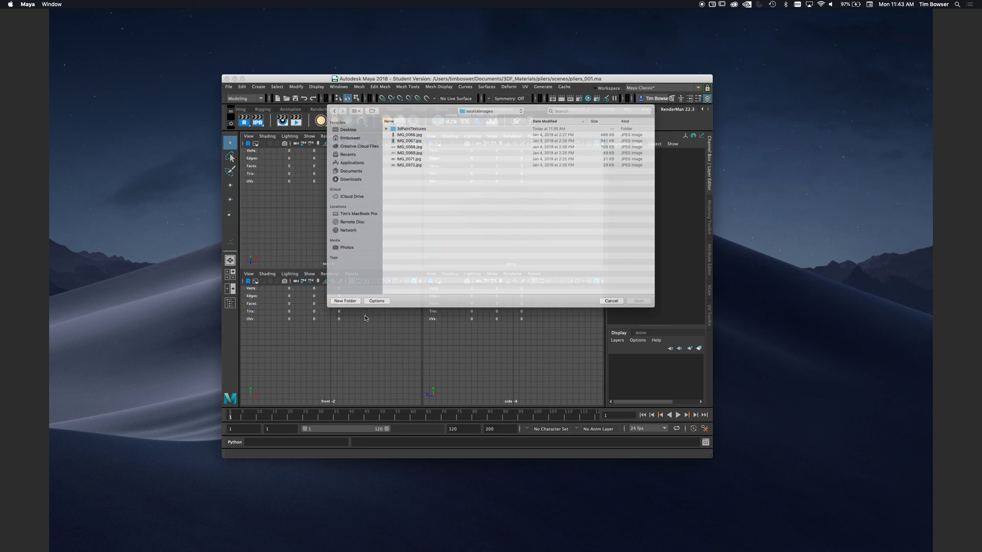
left_click(393, 122)
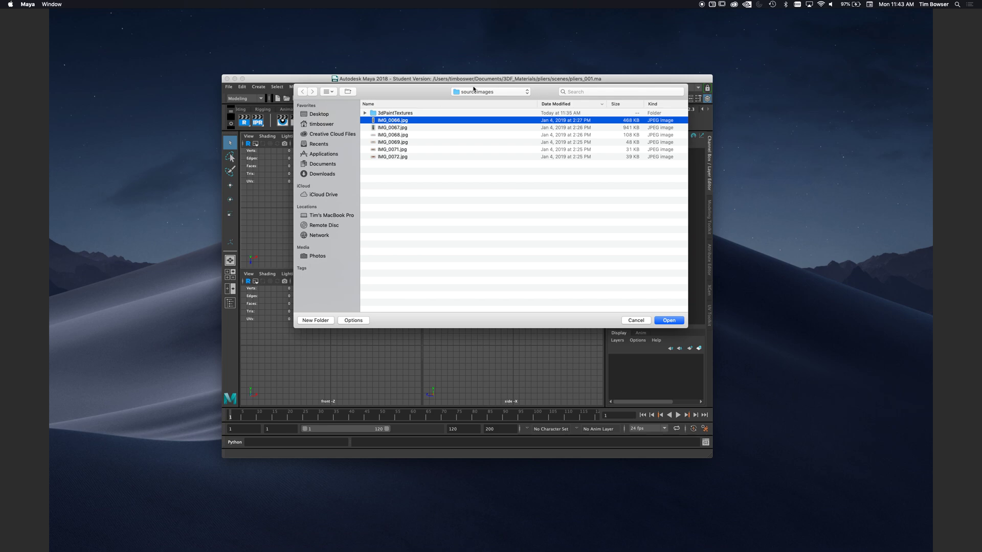
key("space")
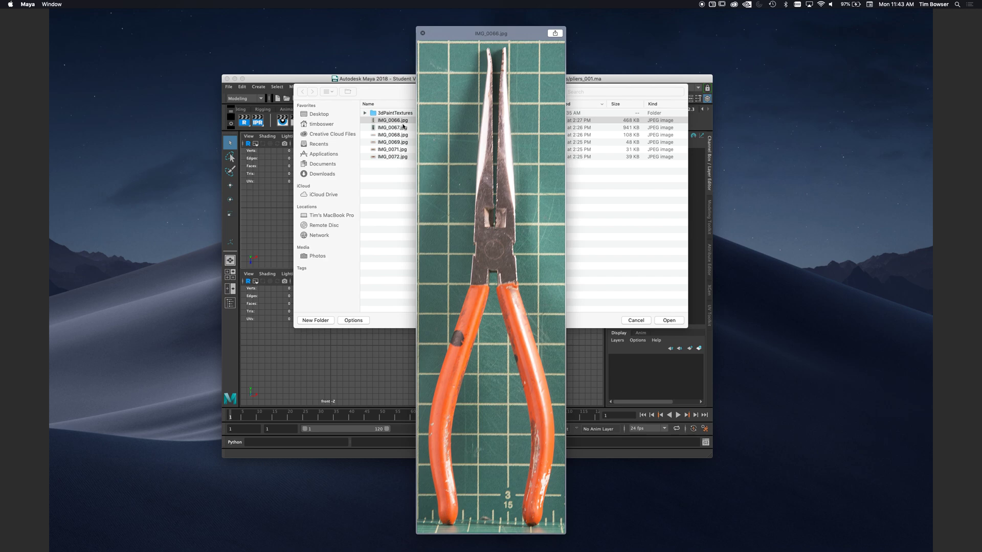
key("space")
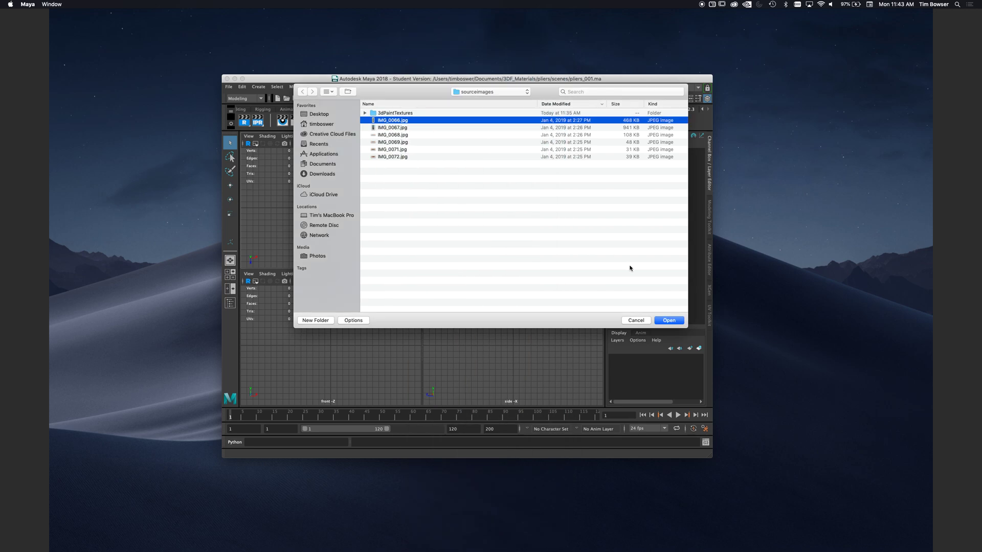
left_click(664, 320)
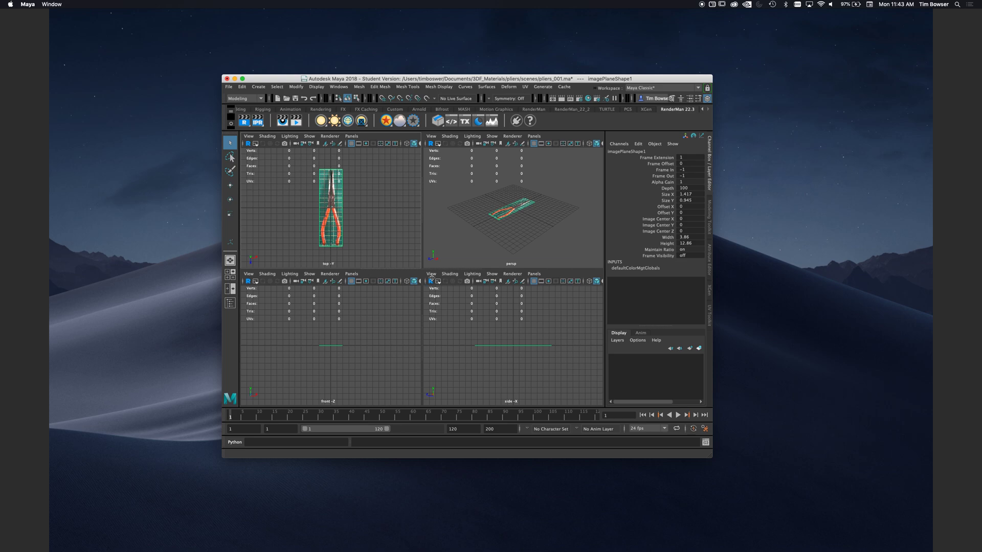
Move the top-view pliers image plane straight down below the grid in the perspective view.
key("space")
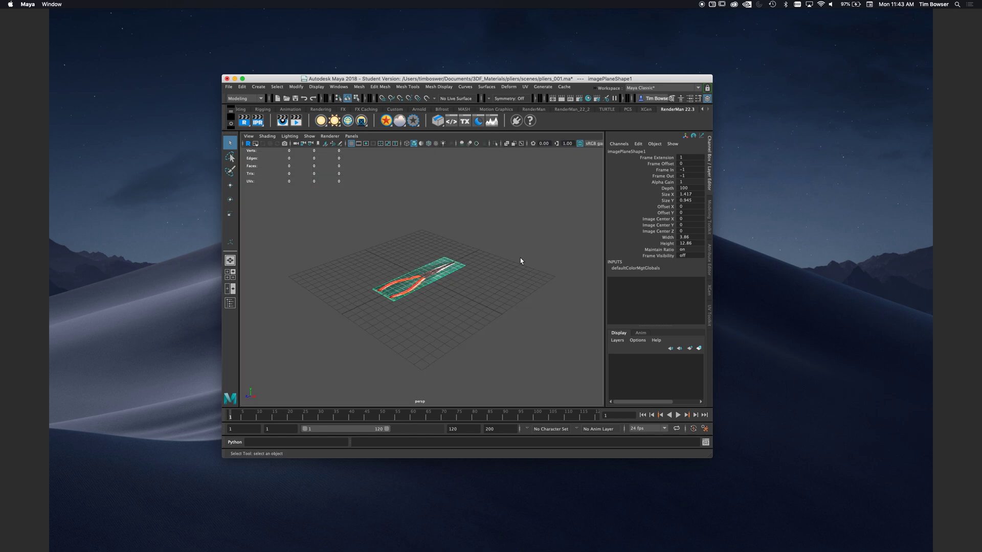
key("w")
mouse_move(510, 283)
left_mouse_down("alt")
mouse_move(463, 291)
mouse_move(500, 296)
left_mouse_up("alt")
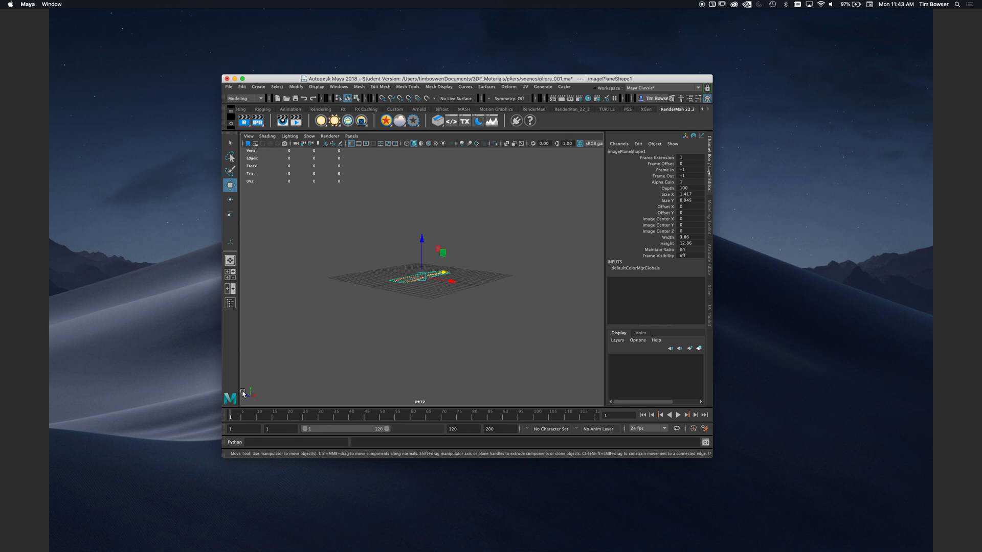
left_click_drag(422, 241, 476, 324)
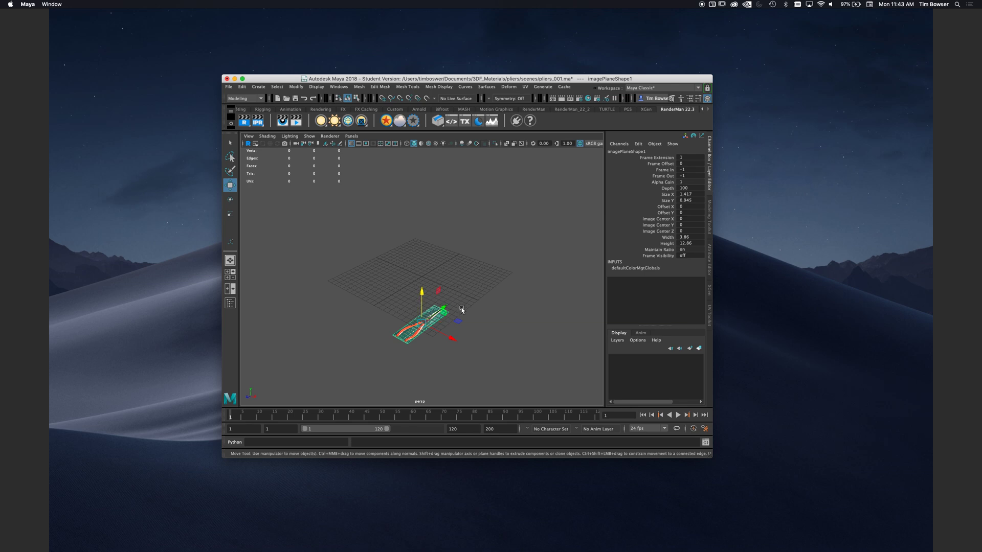
Maximize the side view and deselect the pliers image plane.
key("space")
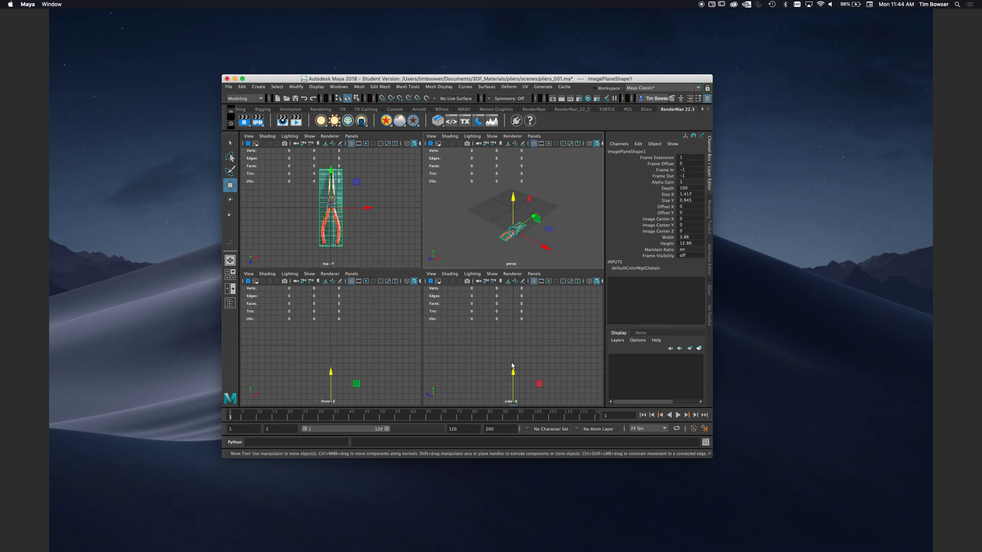
right_click_drag(534, 354, 463, 348, "alt")
middle_click_drag(513, 371, 514, 330, "alt")
mouse_move(380, 362)
right_mouse_down("alt")
mouse_move(334, 360)
mouse_move(368, 350)
right_mouse_up("alt")
key("space")
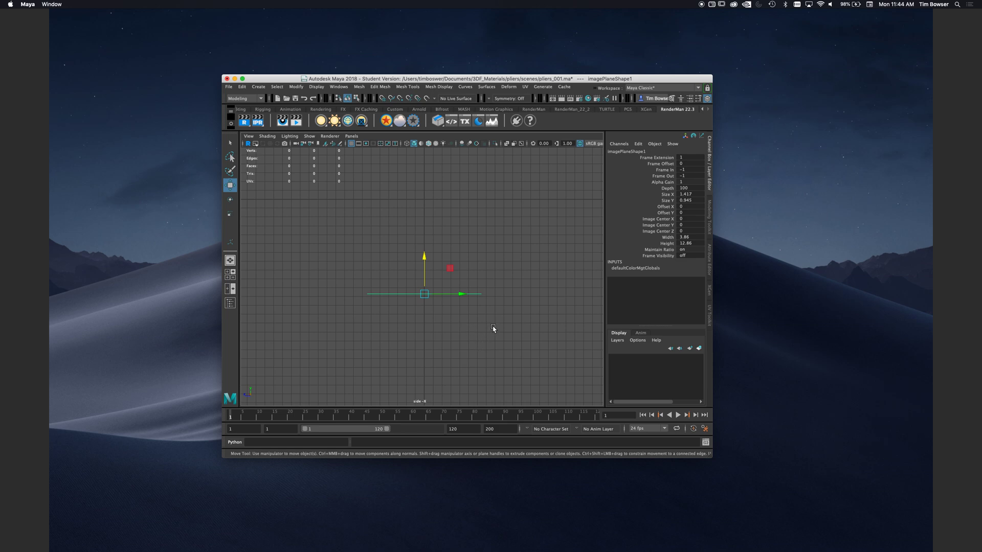
left_click(493, 328)
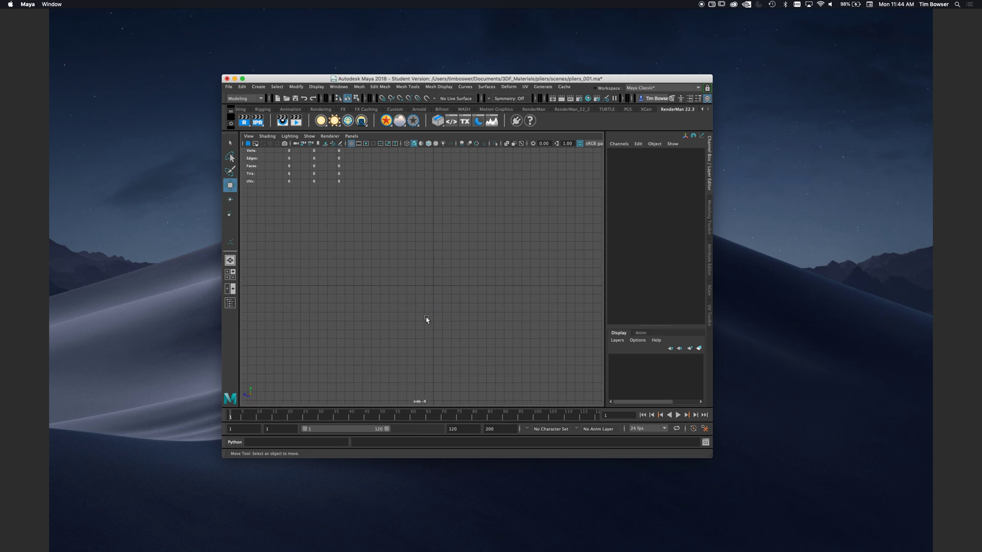
Import IMG_0068.jpg as an image plane in the side view, previewing it first, and frame the imported image.
left_click(249, 136)
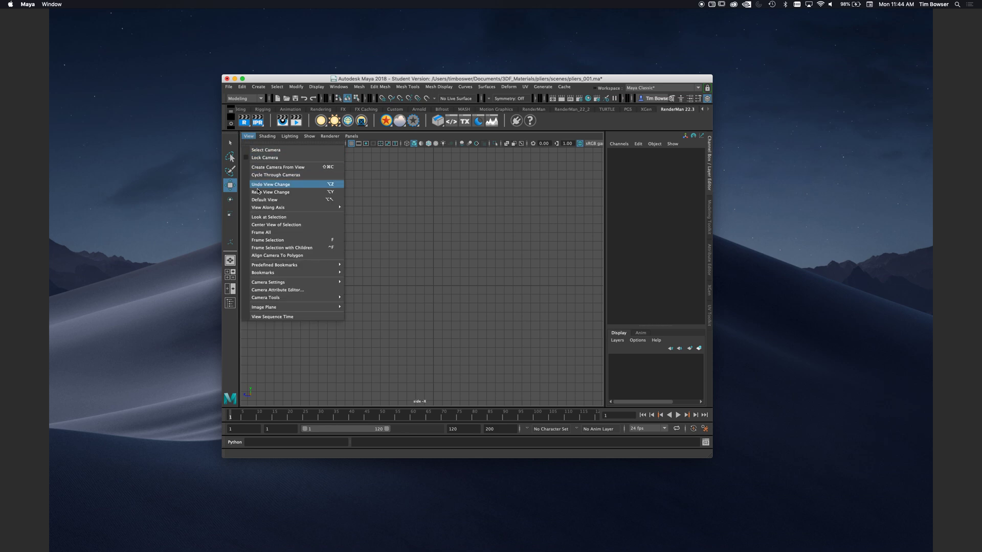
mouse_move(327, 306)
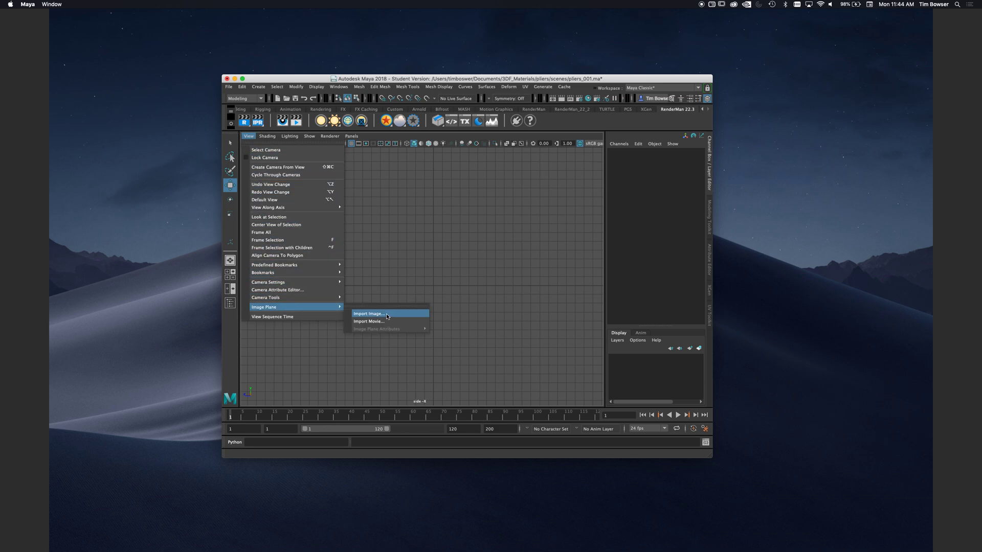
left_click(387, 316)
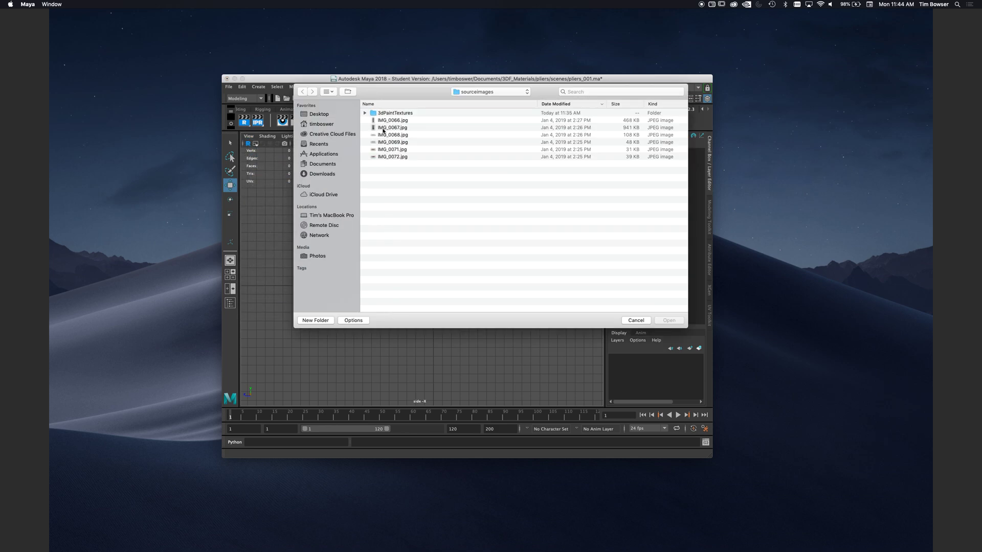
left_click(385, 135)
key("space")
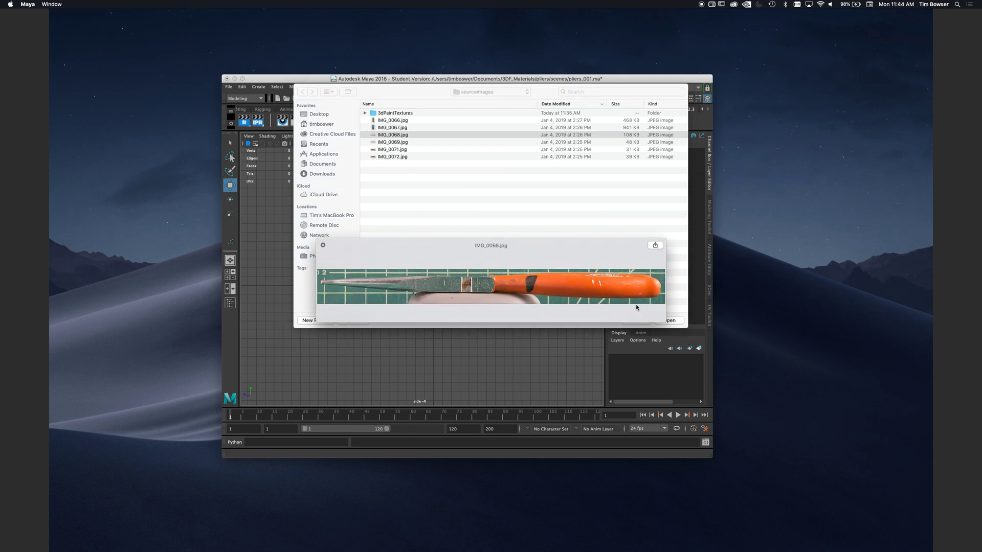
key("space")
key("space")
key("space")
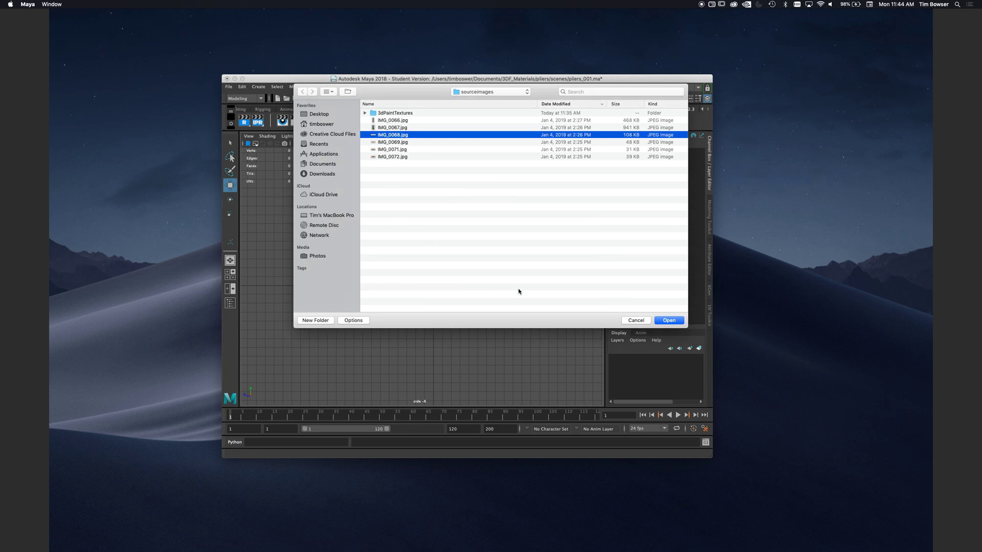
left_click(667, 320)
left_click(421, 328)
key("f")
Move the side image plane to about -14 on the X axis, clear of the grid, and deselect it.
key("space")
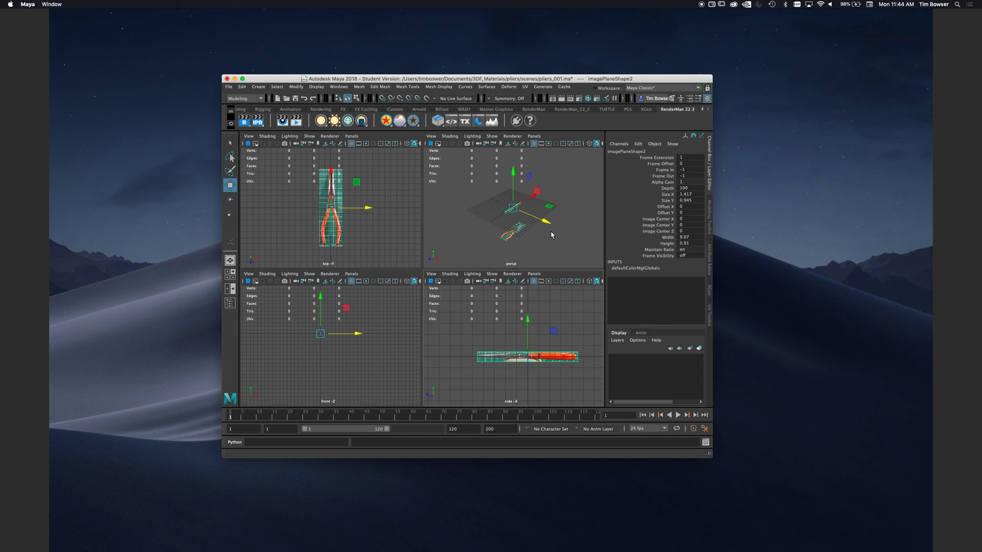
key("space")
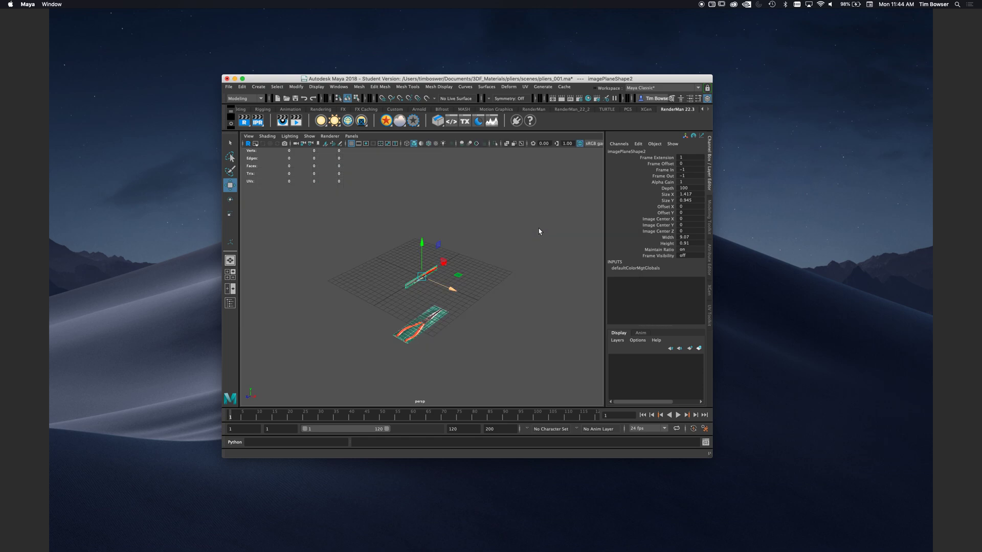
left_click_drag(454, 293, 364, 275)
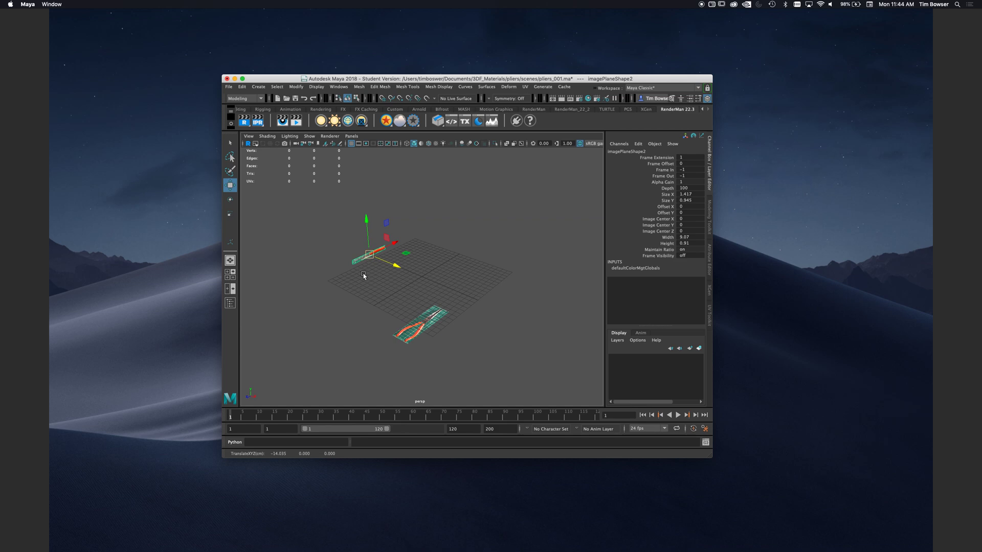
left_click(406, 301)
left_click_drag(486, 351, 462, 361, "alt")
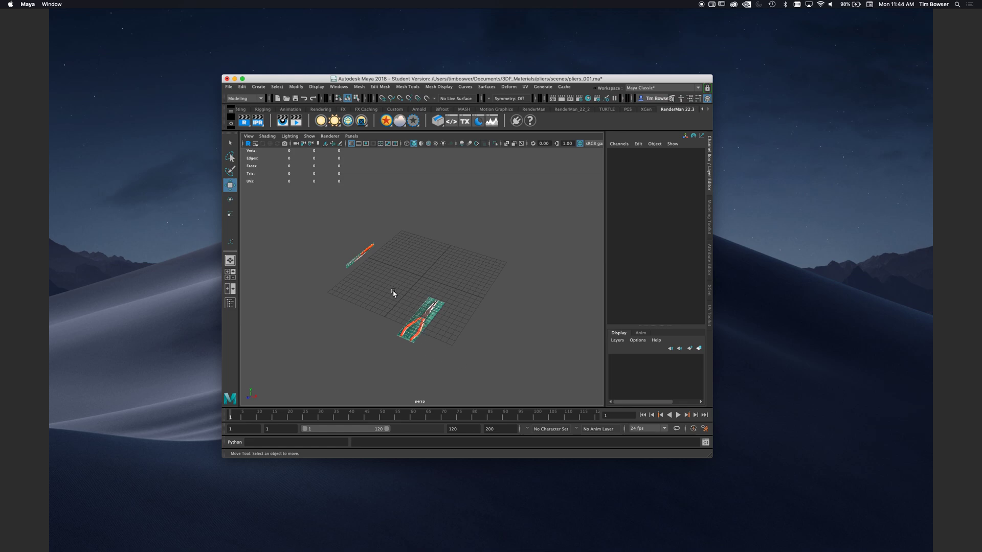
Try Rotate X values of 180 and 90 on the side image plane, and undo both rotations.
left_click(356, 268)
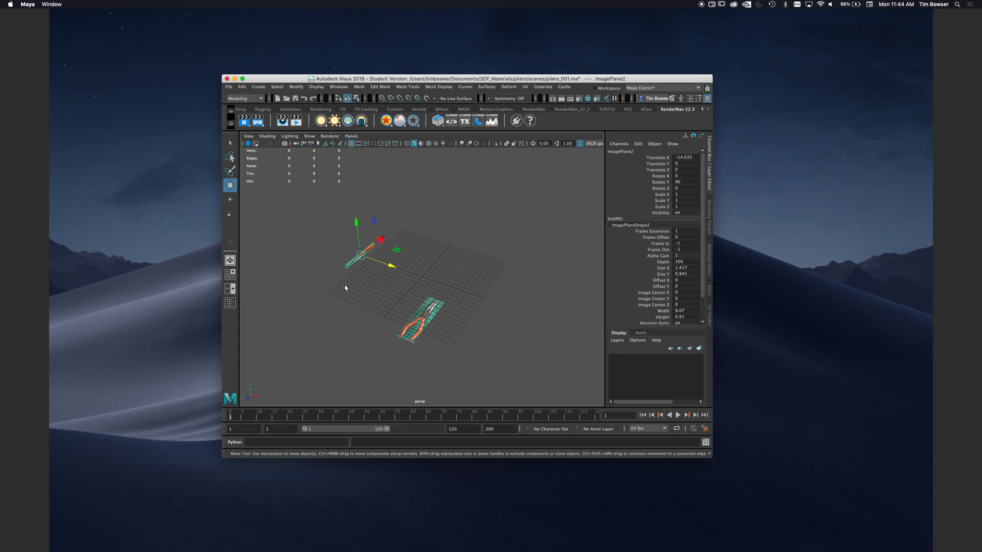
left_click(684, 176)
key("Return")
left_click_drag(505, 324, 489, 309, "alt")
left_click(687, 176)
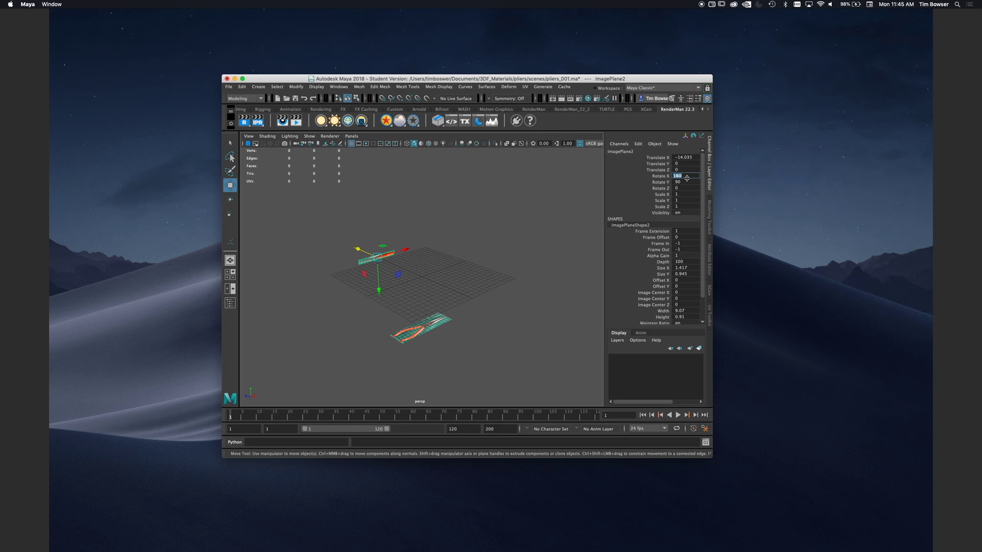
type("90")
key("Return")
key("super+z")
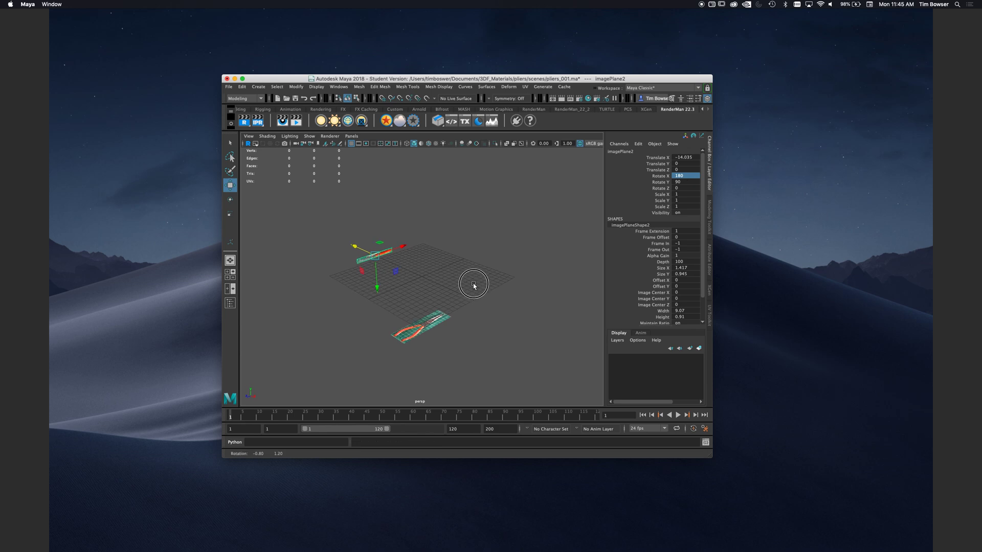
key("super+z")
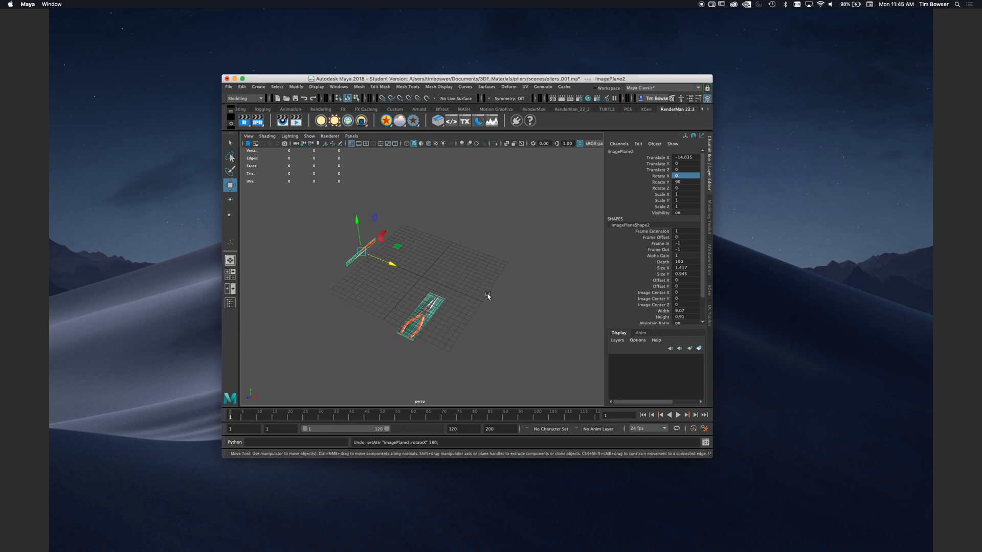
Try rotating the side image plane freely about its Y axis, and undo the rotation.
key("e")
left_click(378, 272)
left_click_drag(378, 273, 370, 276)
key("super+z")
Set the side image plane's Rotate Y to -90, after trying 0, and check both image planes in the perspective view.
double_click(686, 182)
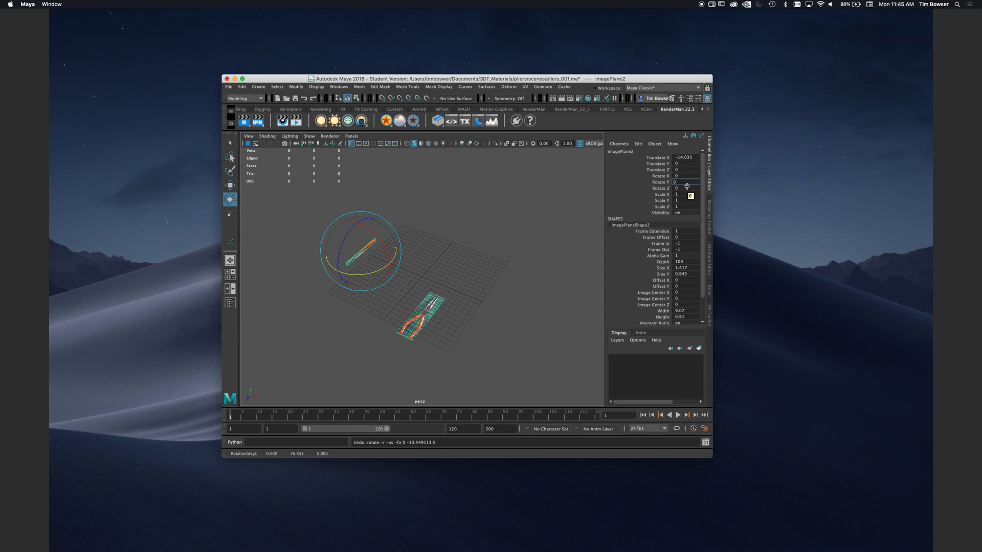
key("Return")
double_click(685, 181)
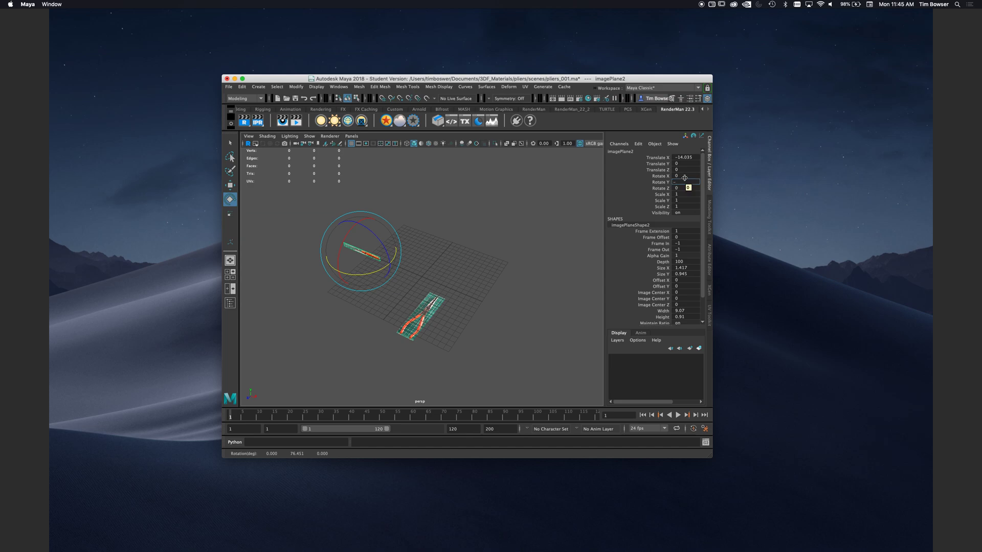
key("Return")
left_click_drag(522, 317, 473, 313, "alt")
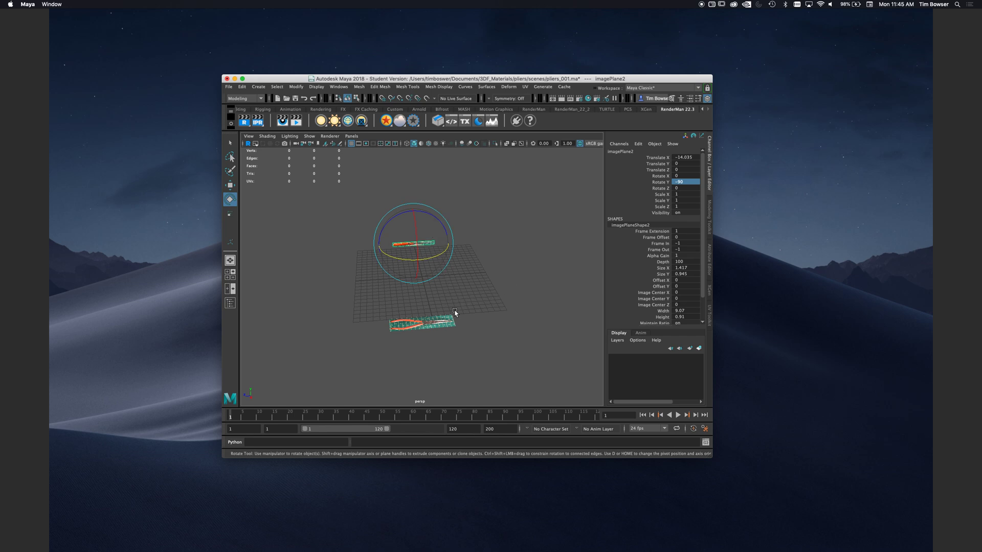
left_click_drag(480, 311, 559, 349, "alt")
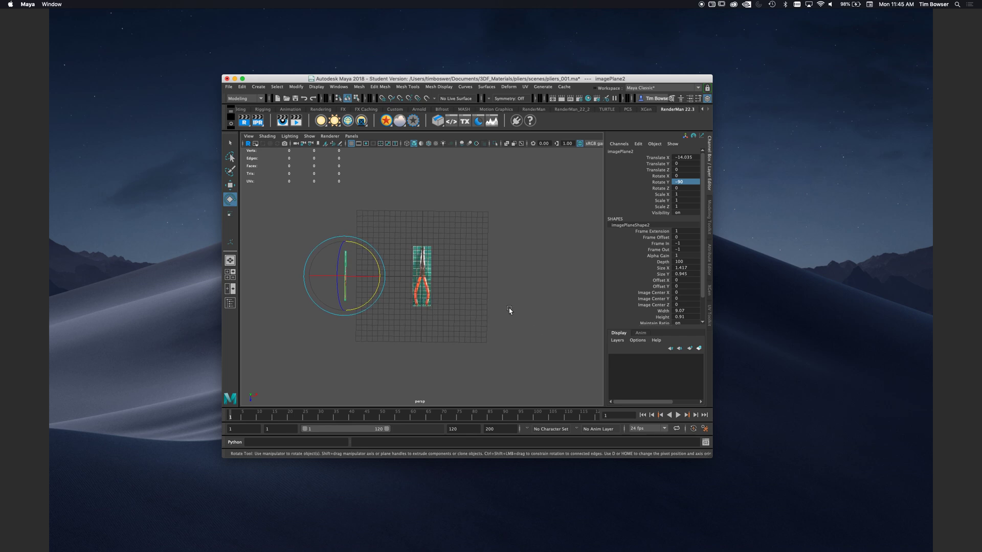
Maximize the top view and create a polygon cube as a measuring guide for the pliers.
key("space")
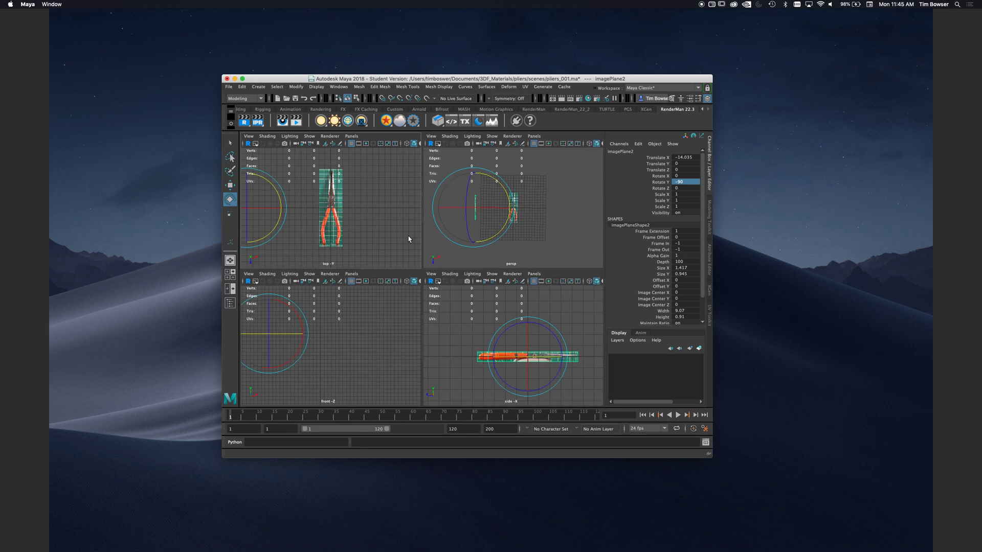
key("space")
key("w")
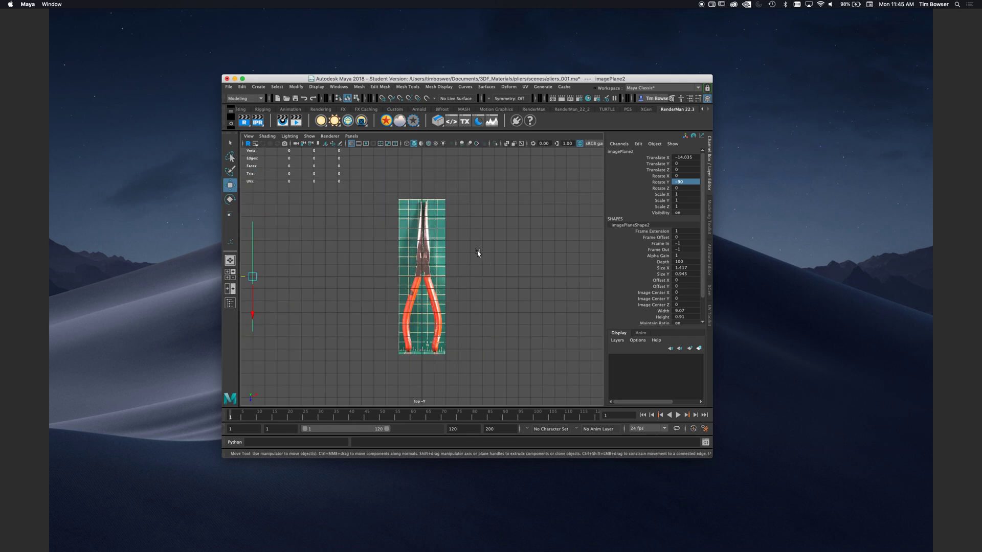
left_click(258, 87)
mouse_move(296, 115)
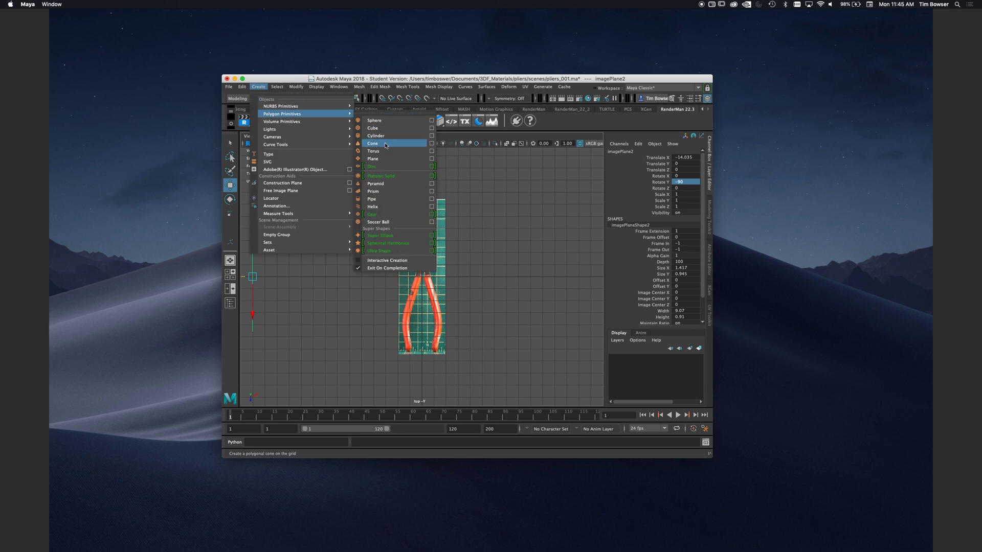
left_click(383, 128)
Stretch the cube lengthwise along Z and move it to about -3.46 on Z, over the pliers' jaws.
key("r")
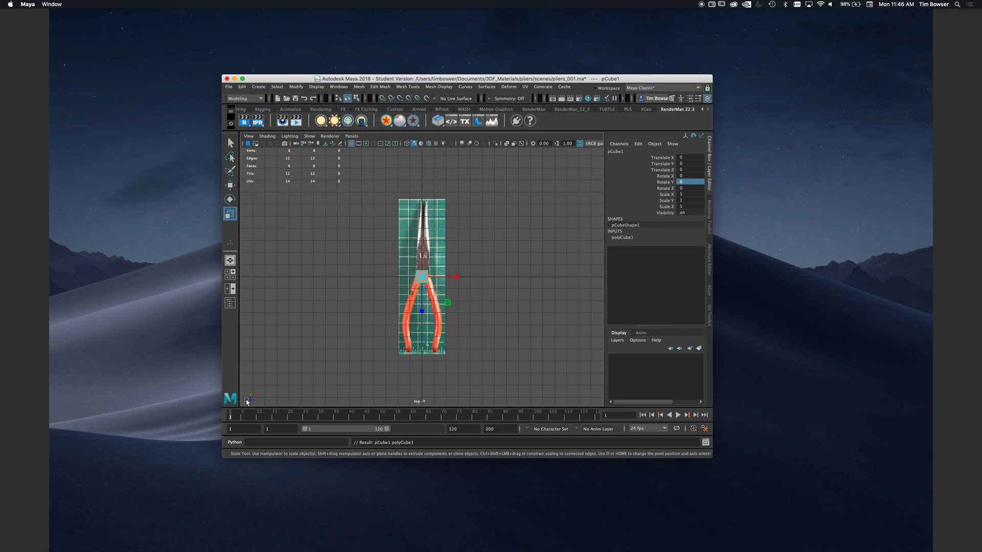
left_click_drag(421, 311, 422, 388)
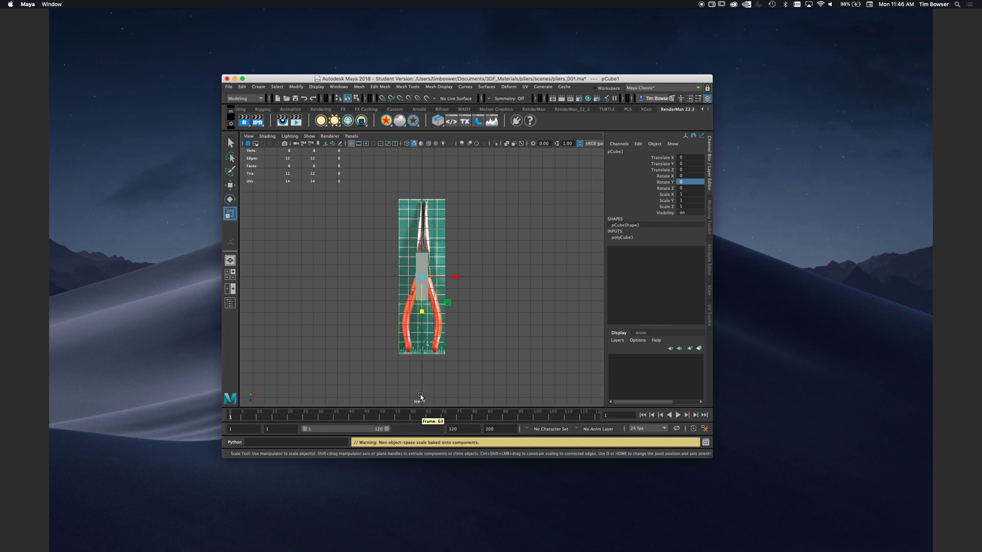
left_click_drag(423, 308, 423, 347)
key("w")
left_click_drag(426, 314, 427, 267)
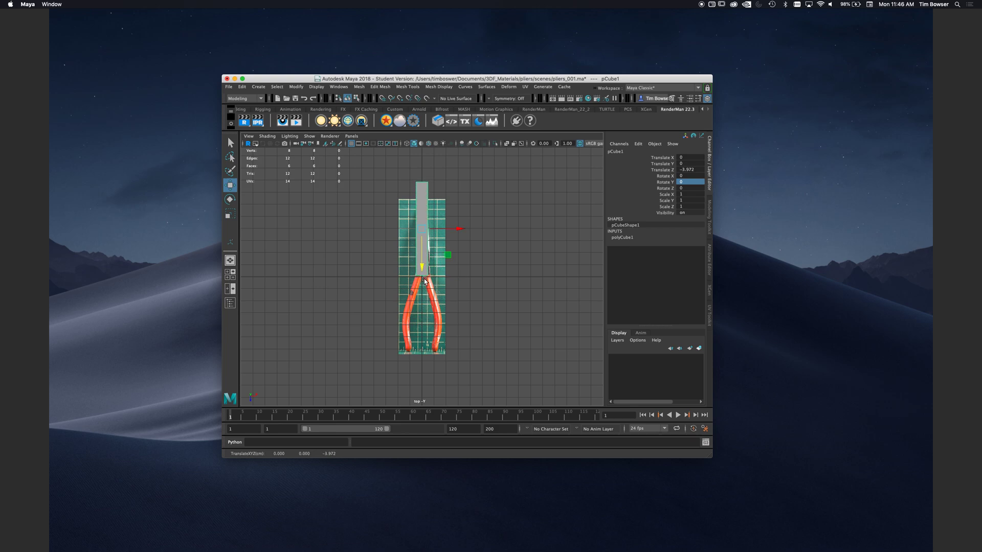
key("r")
left_click_drag(425, 267, 420, 273)
key("w")
Show the top view in wireframe, align the cube's far end vertices with the jaw tip, and return to object mode.
key("4")
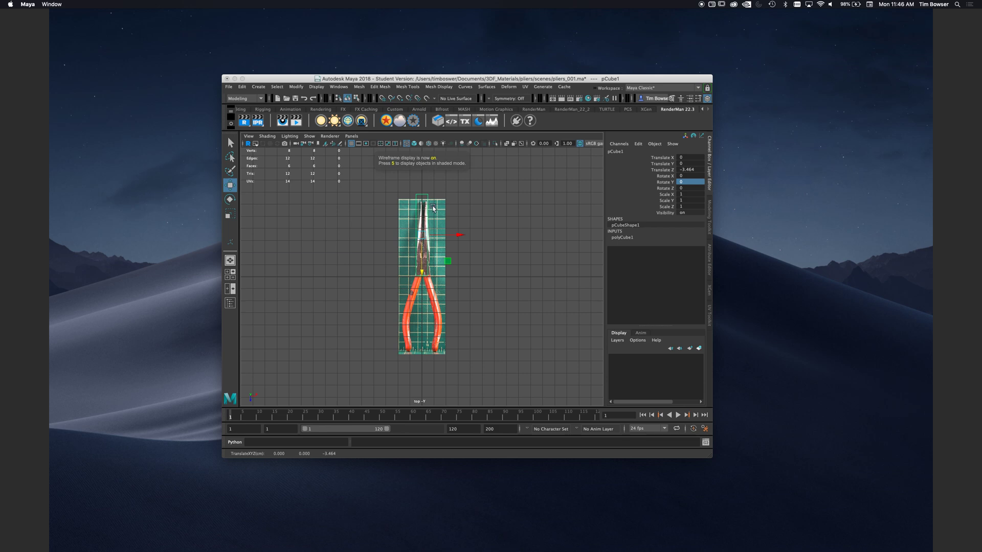
right_click_drag(427, 195, 402, 197)
left_click_drag(400, 172, 463, 217)
middle_click_drag(424, 231, 428, 235)
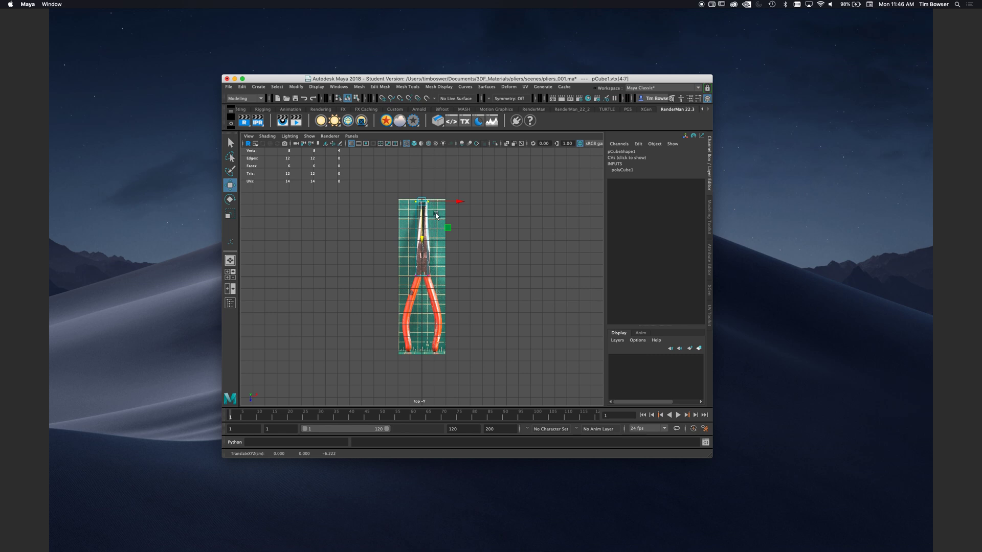
right_click_drag(429, 232, 460, 220)
In the side view in wireframe, scale the side image plane uniformly to about 1.4 so the jaws match the cube's length.
key("space")
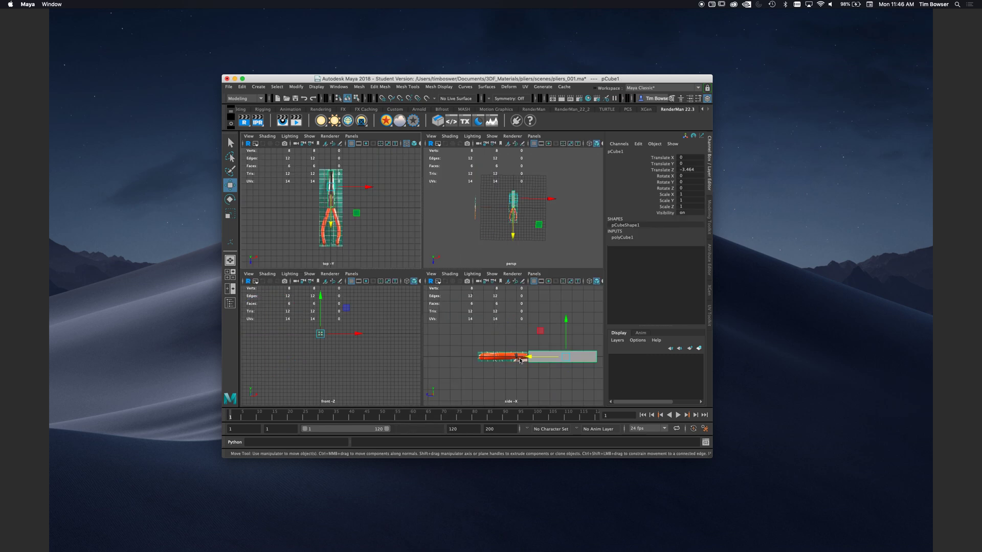
key("space")
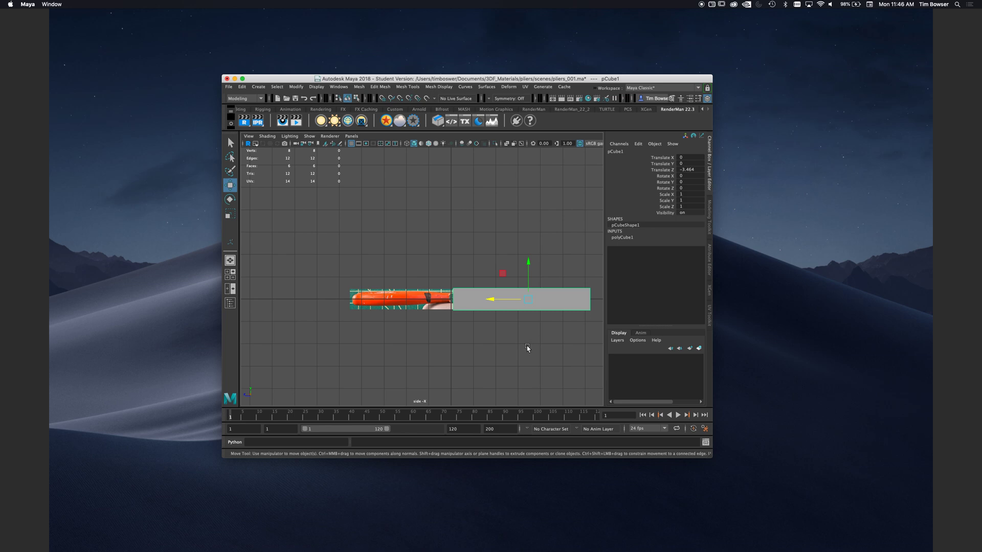
key("4")
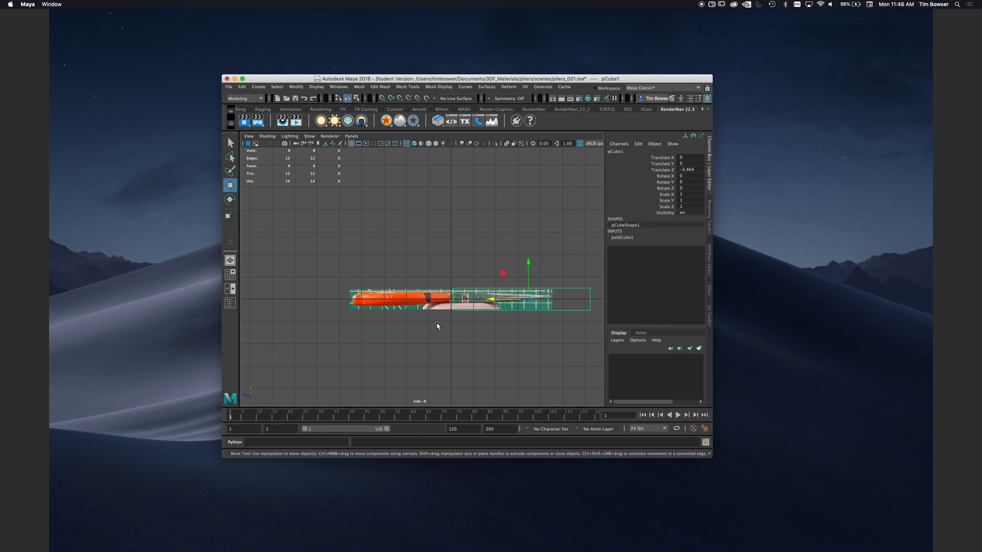
left_click(415, 302)
key("r")
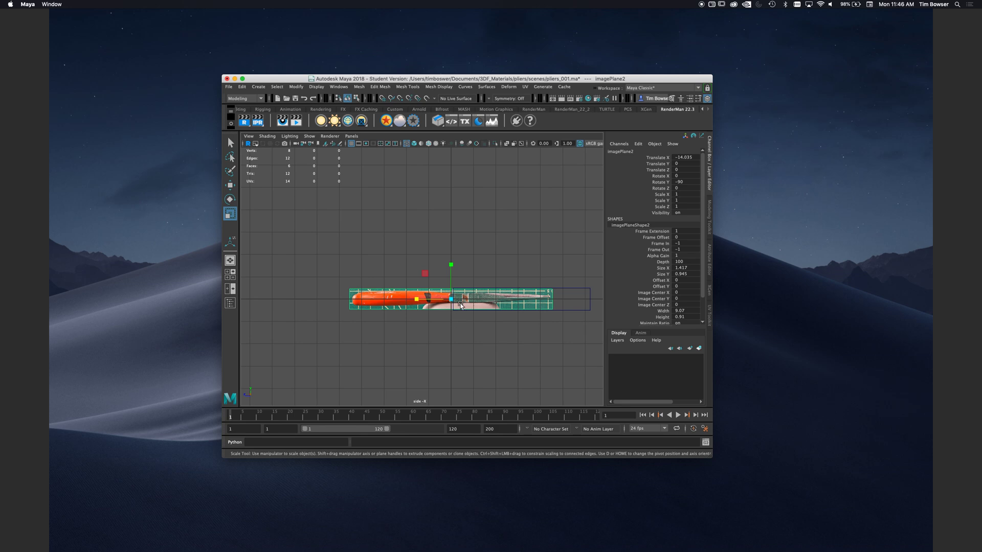
left_click_drag(452, 302, 493, 326)
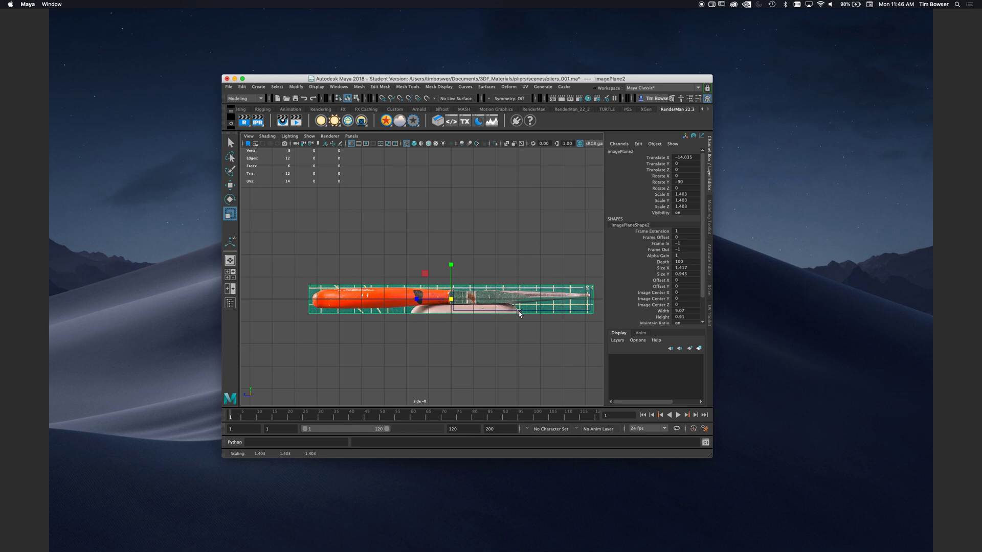
Select the cube and move it along Z to about 2.85, over the pliers' handles in the side view.
left_click(511, 340)
left_click_drag(528, 311, 529, 333)
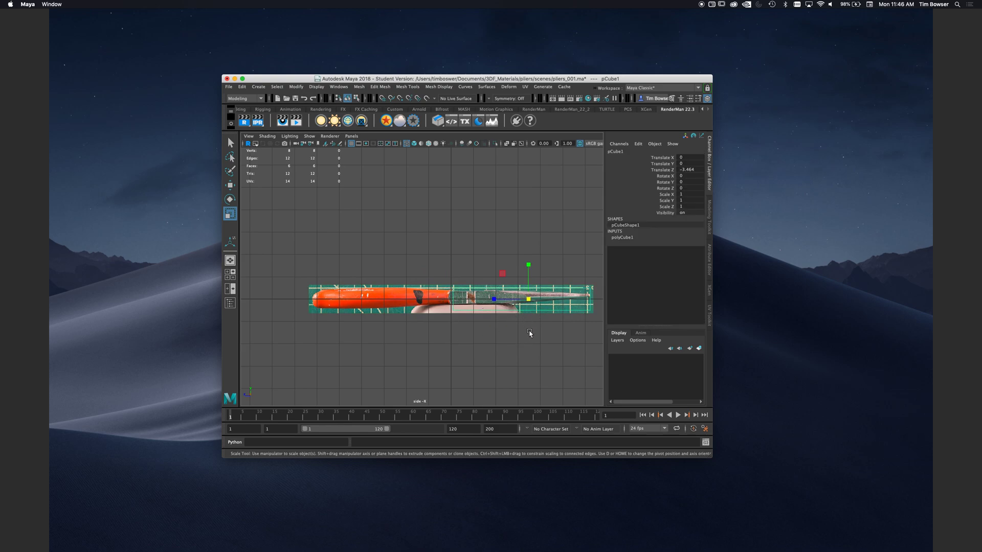
key("w")
left_click_drag(493, 300, 353, 309)
Shift the cube's end vertices nearest the joint slightly along Z to line up with the upper end of the handle grip.
right_click_drag(450, 296, 427, 298)
left_click_drag(435, 319, 452, 302)
right_click_drag(422, 335, 625, 346, "alt")
middle_click_drag(524, 331, 452, 303, "alt")
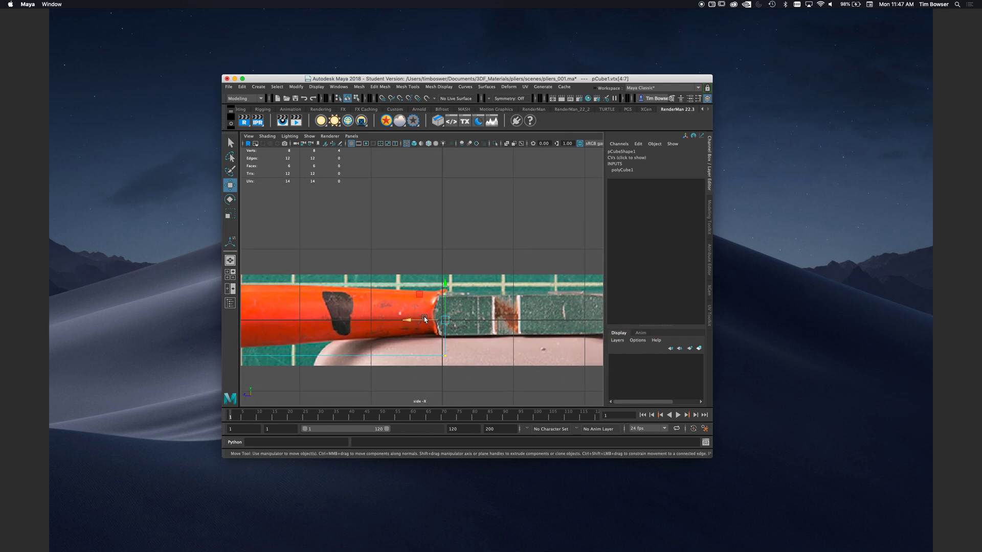
left_click_drag(407, 321, 410, 320)
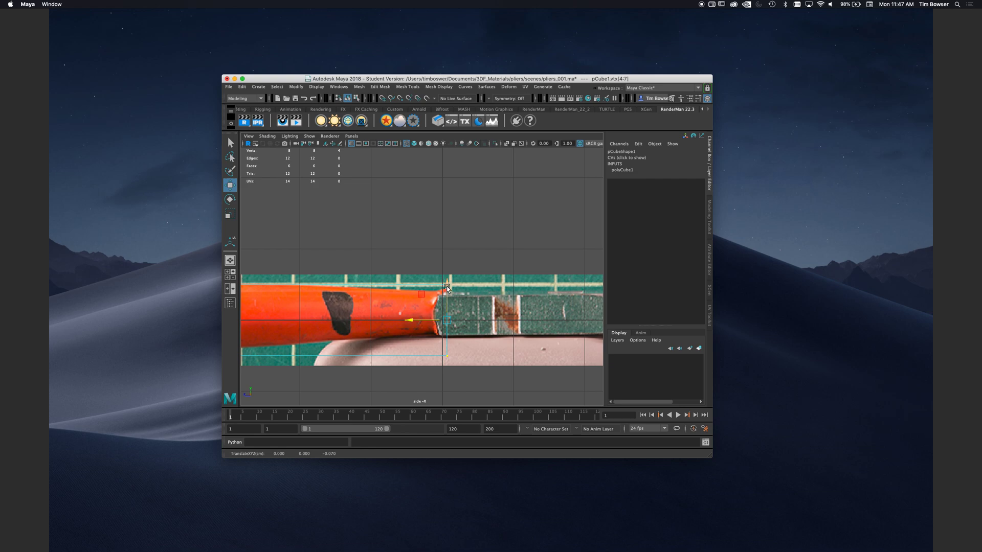
Compare the cube's end with the handles in the top view, and delete the cube.
key("space")
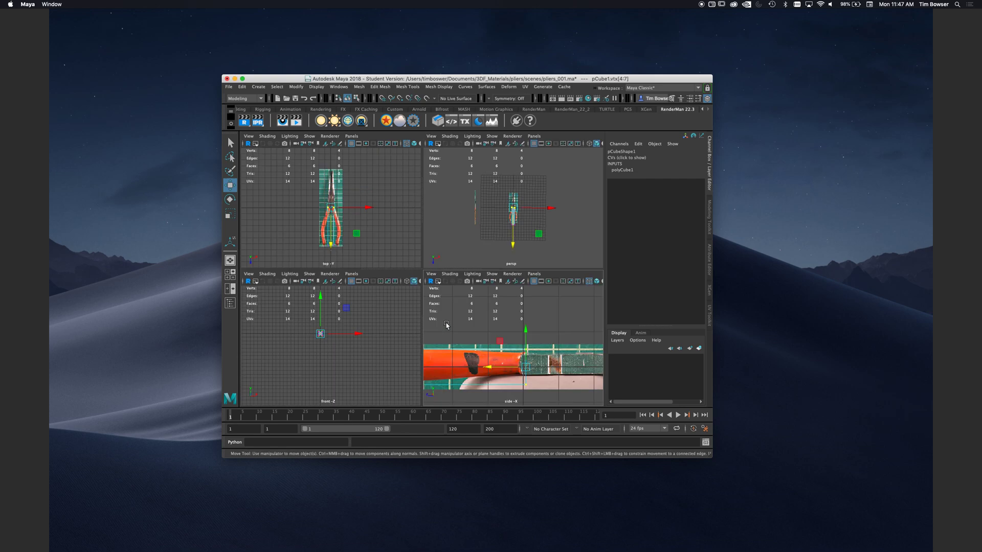
key("space")
key("f")
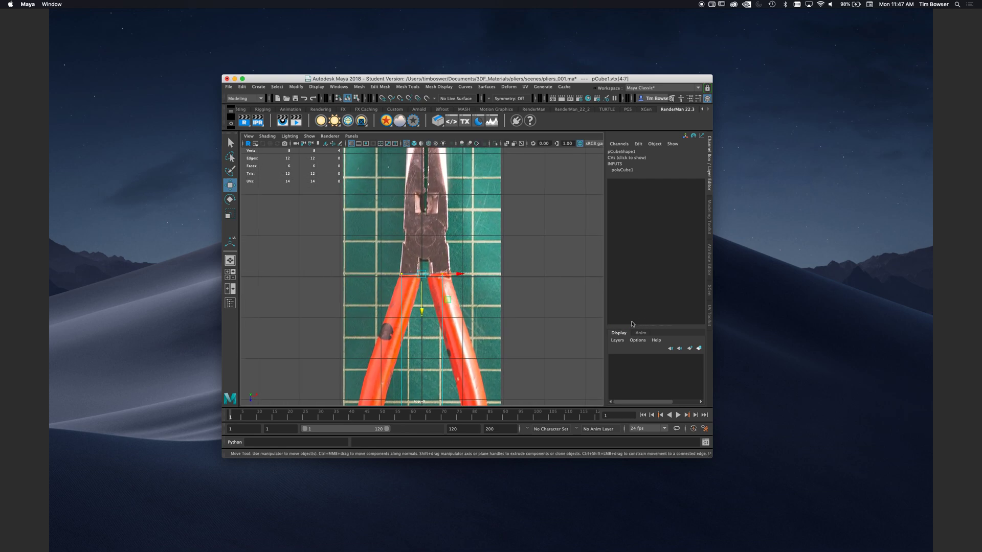
right_click_drag(516, 301, 470, 283, "alt")
left_click(430, 299)
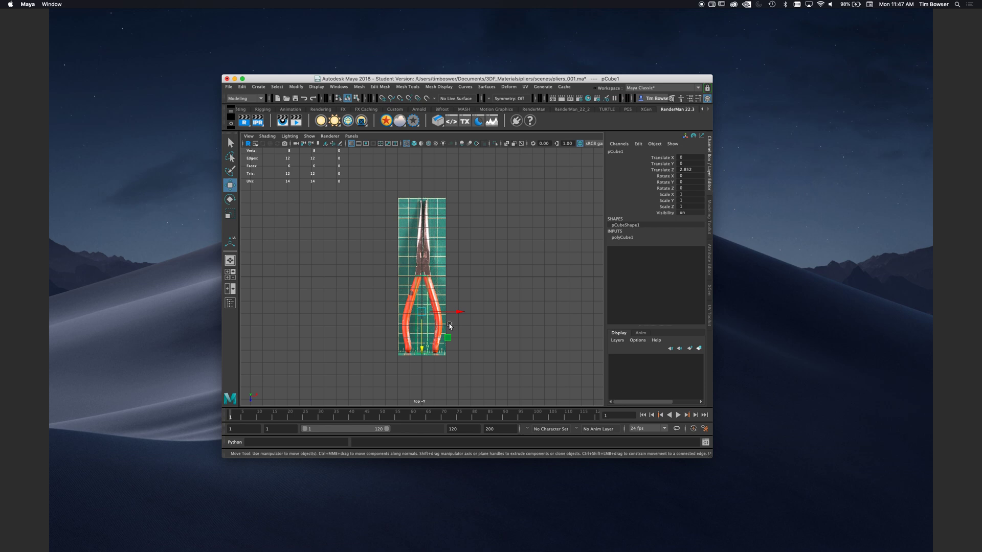
left_click(449, 325)
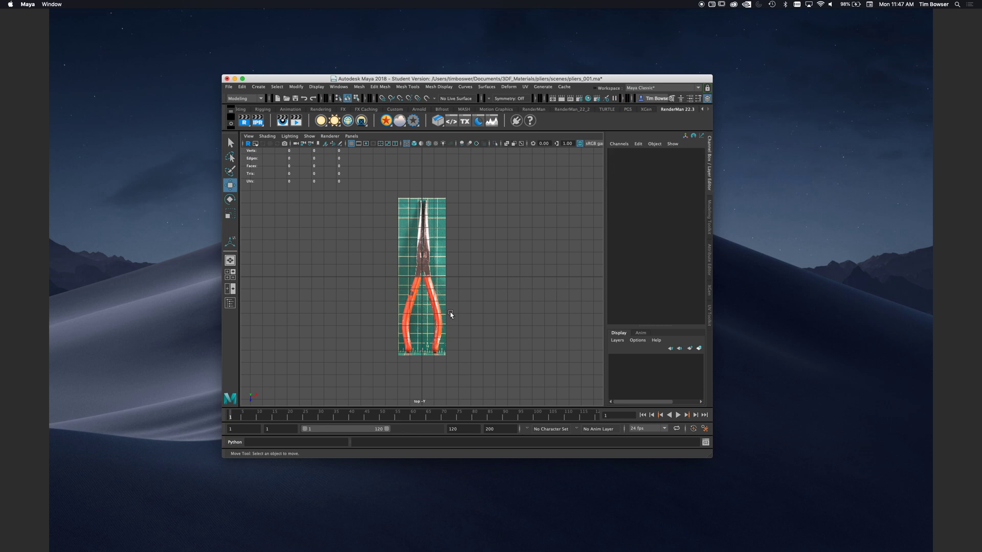
Rotate the side image plane about 1 degree in the side view to level the pliers, deselect it, and check the result in perspective.
key("space")
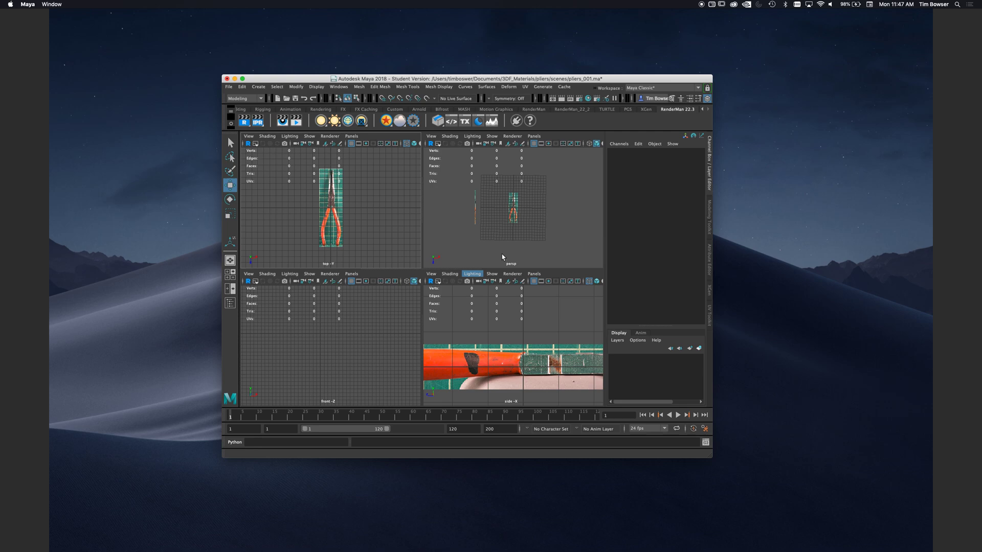
key("space")
right_click_drag(552, 354, 471, 361, "alt")
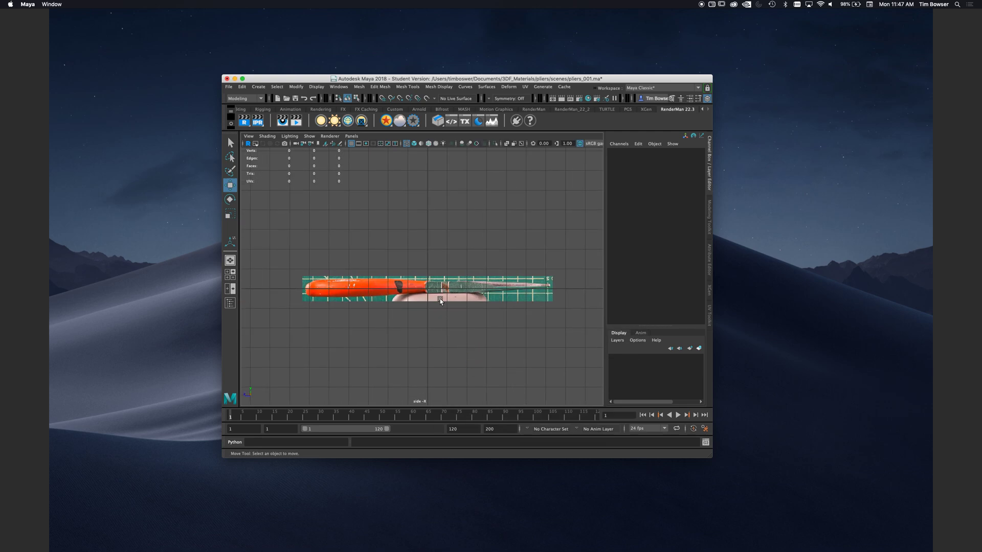
left_click(514, 300)
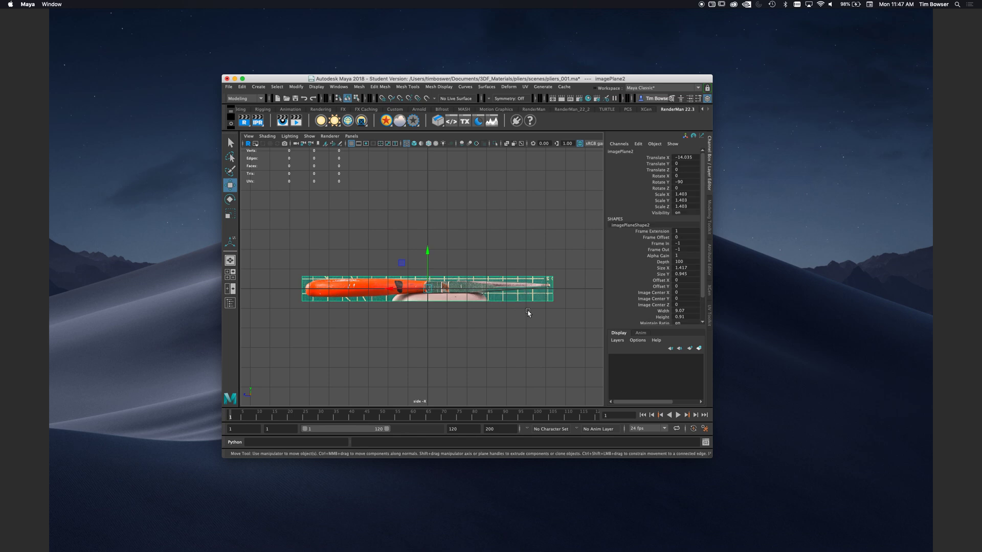
key("e")
left_click_drag(447, 318, 430, 351)
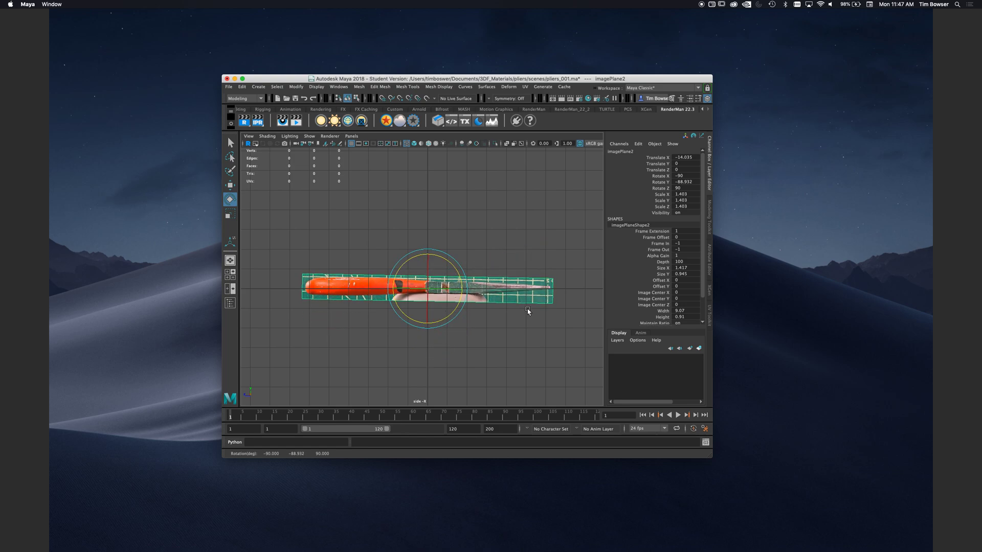
left_click(516, 351)
right_click_drag(413, 341, 528, 330, "alt")
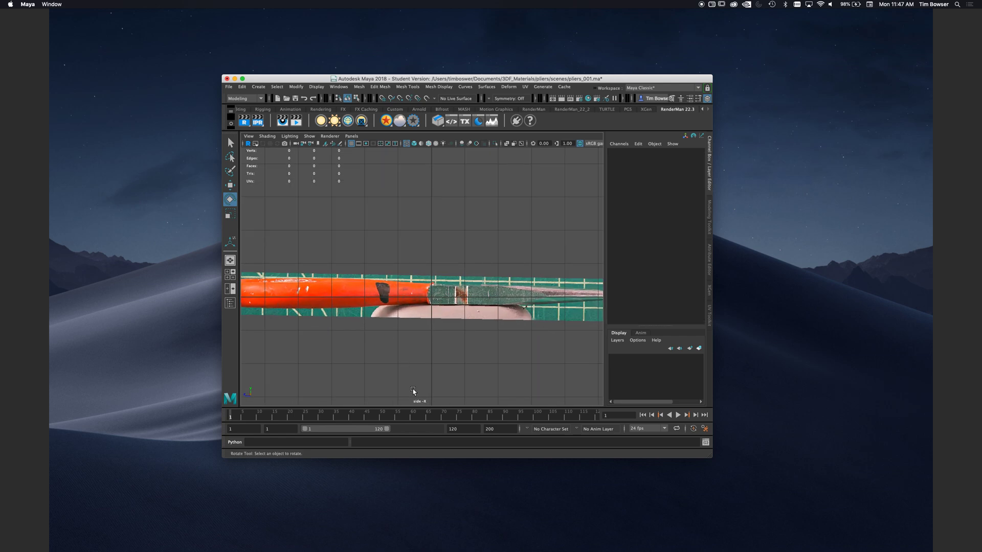
key("space")
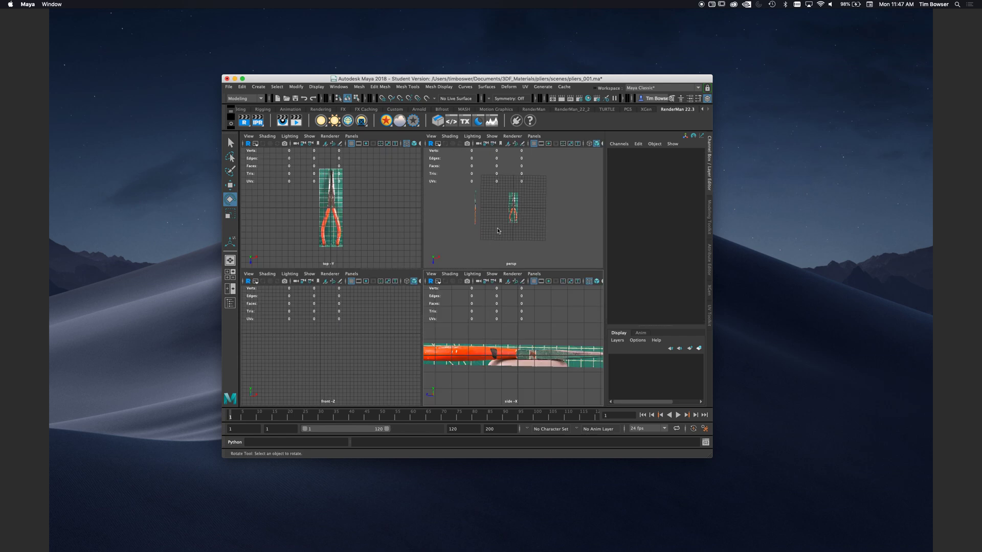
key("space")
left_click_drag(522, 306, 483, 321, "alt")
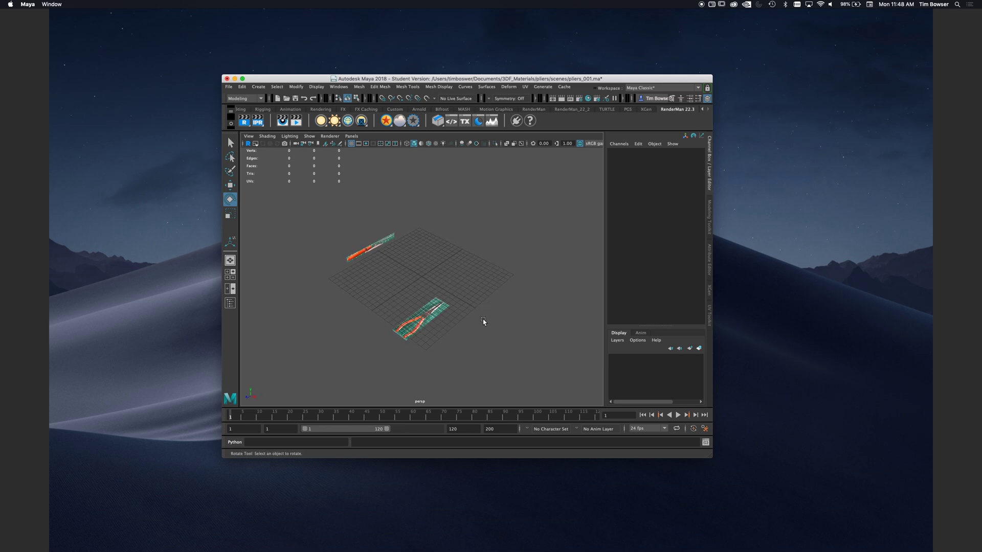